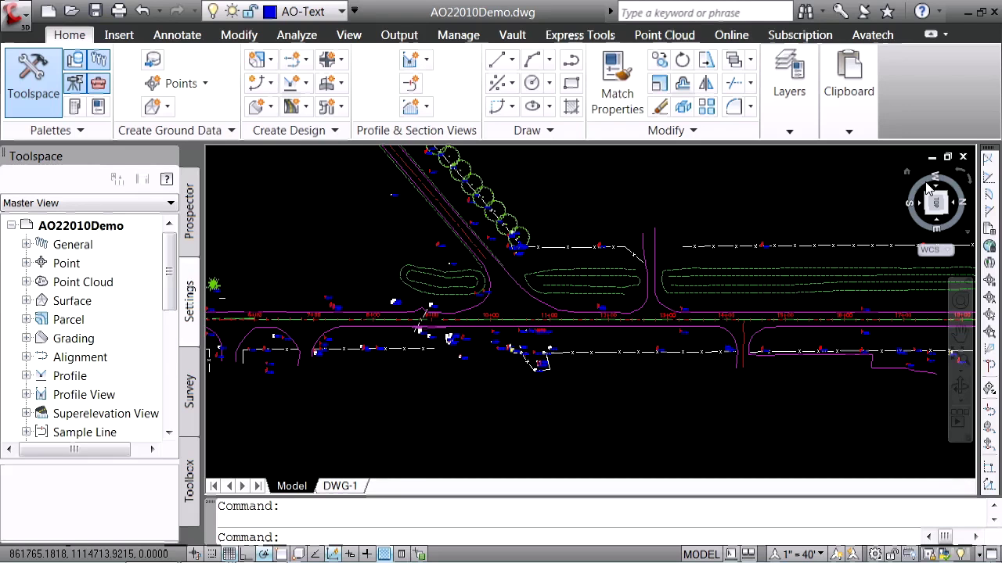
- Switch to the Avatech ribbon tab to show the AutoOffset 2011 tools
left_click(872, 35)
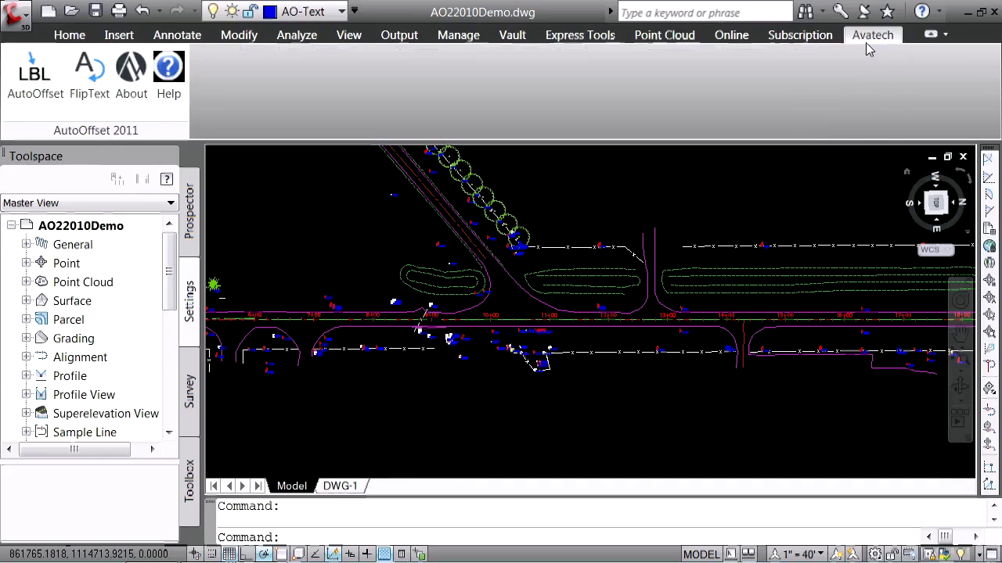
left_click(27, 100)
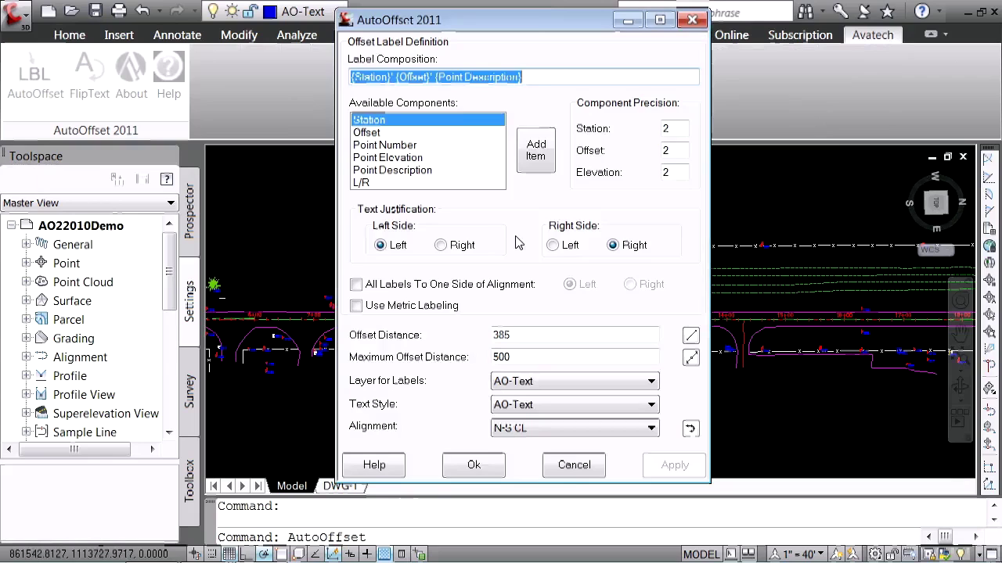
left_click_drag(524, 21, 527, 17)
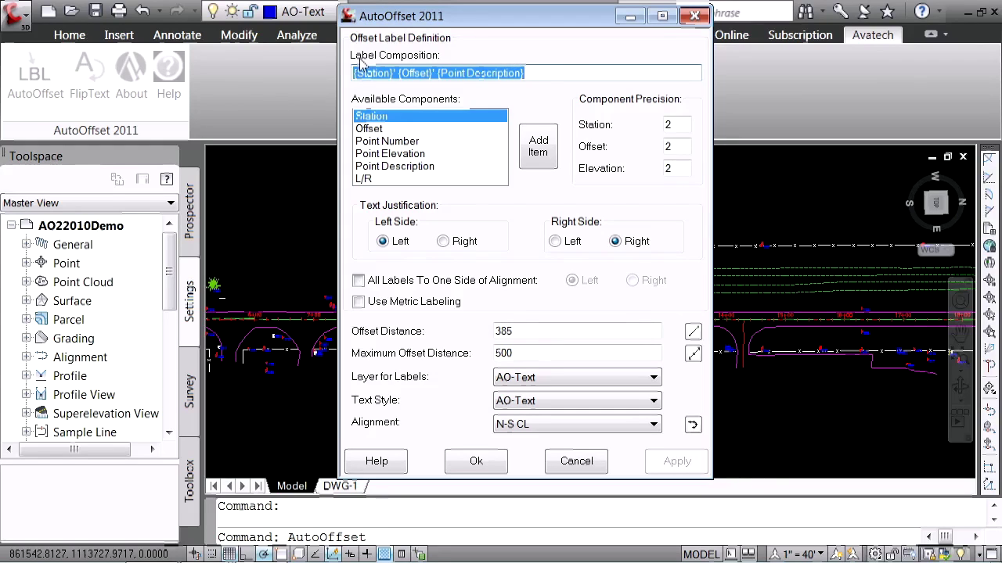
left_click(556, 73)
left_click_drag(522, 73, 437, 71)
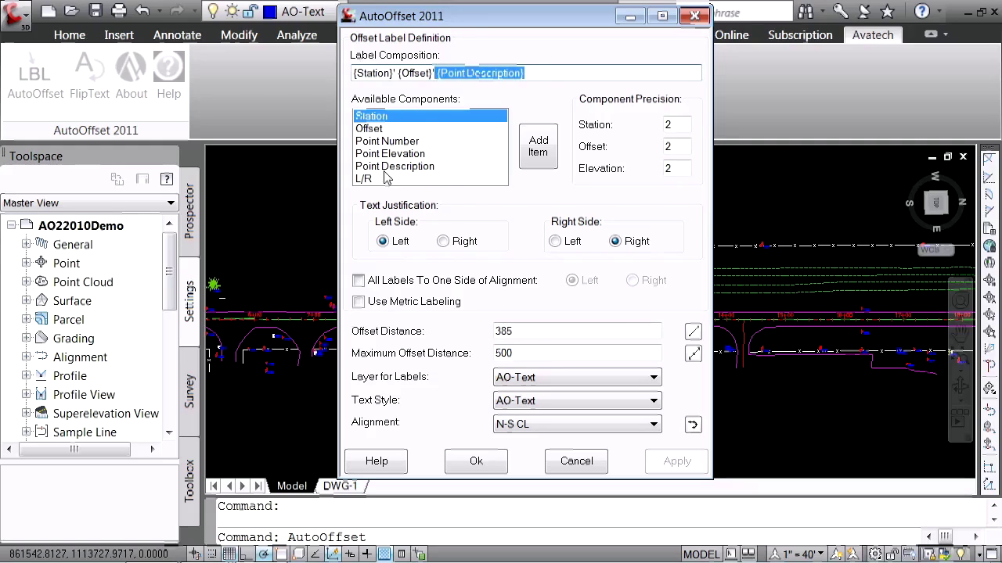
left_click(529, 73)
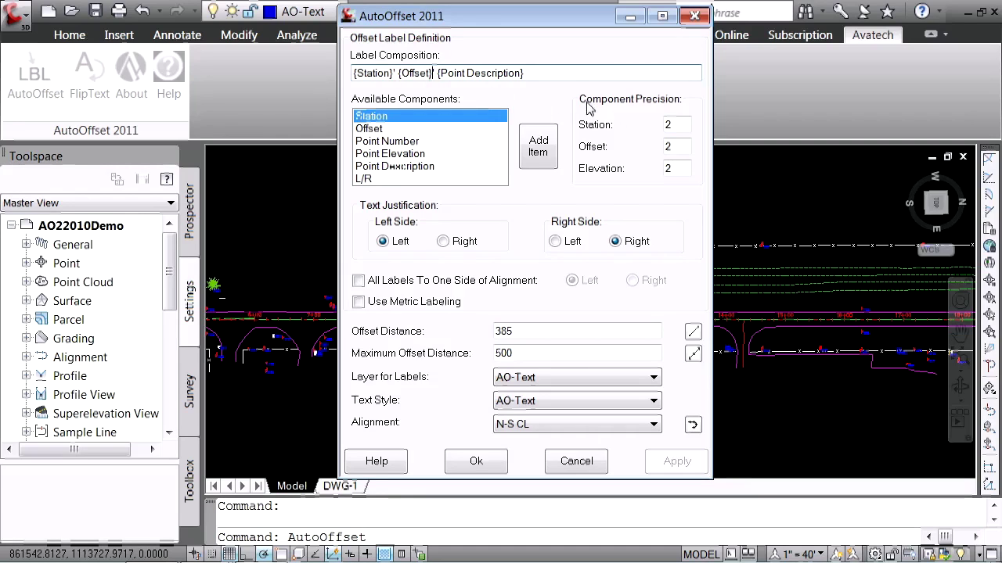
left_click(679, 125)
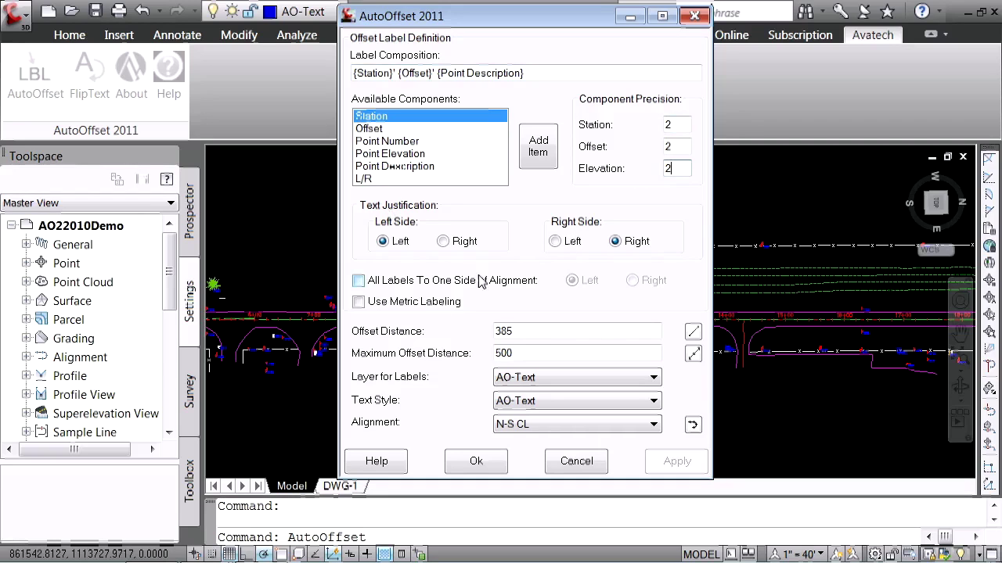
left_click(360, 281)
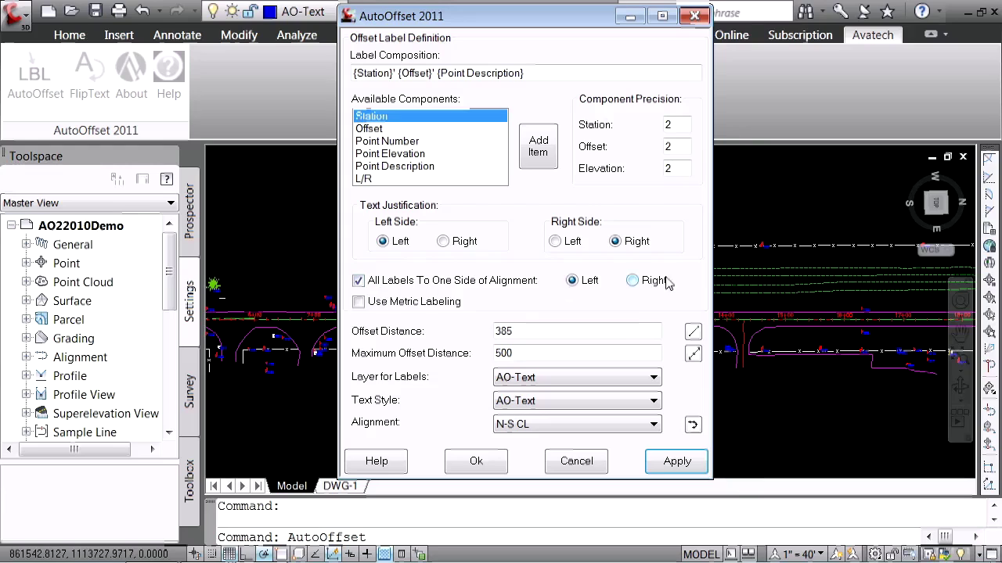
left_click(361, 280)
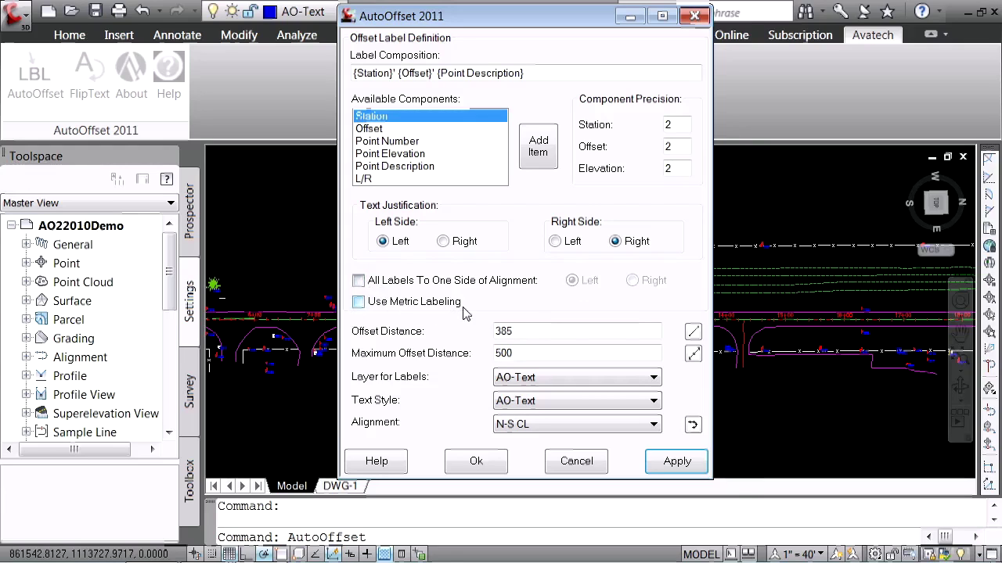
- Measure the label offset distance in the drawing, setting it to 387
left_click(525, 332)
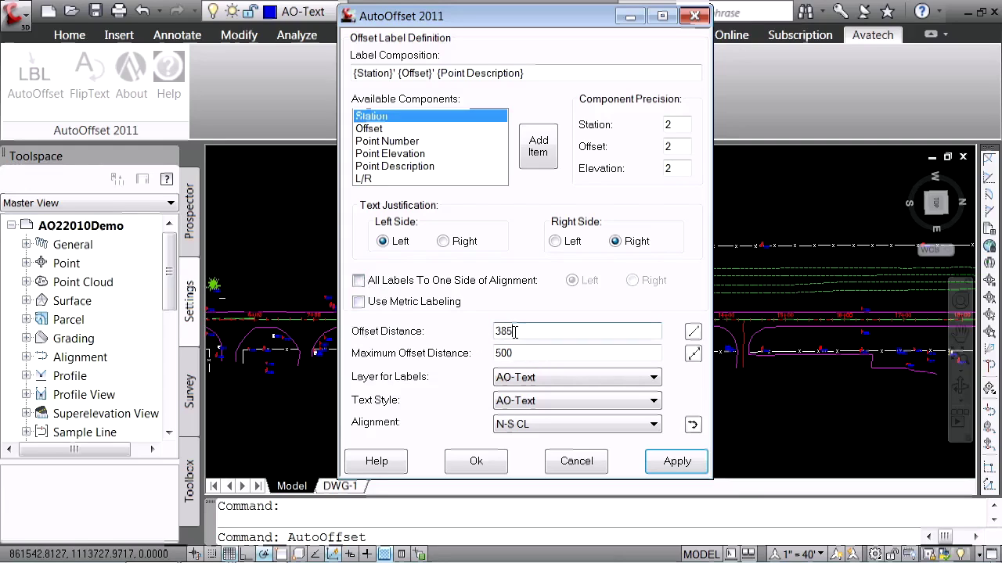
left_click_drag(514, 332, 479, 329)
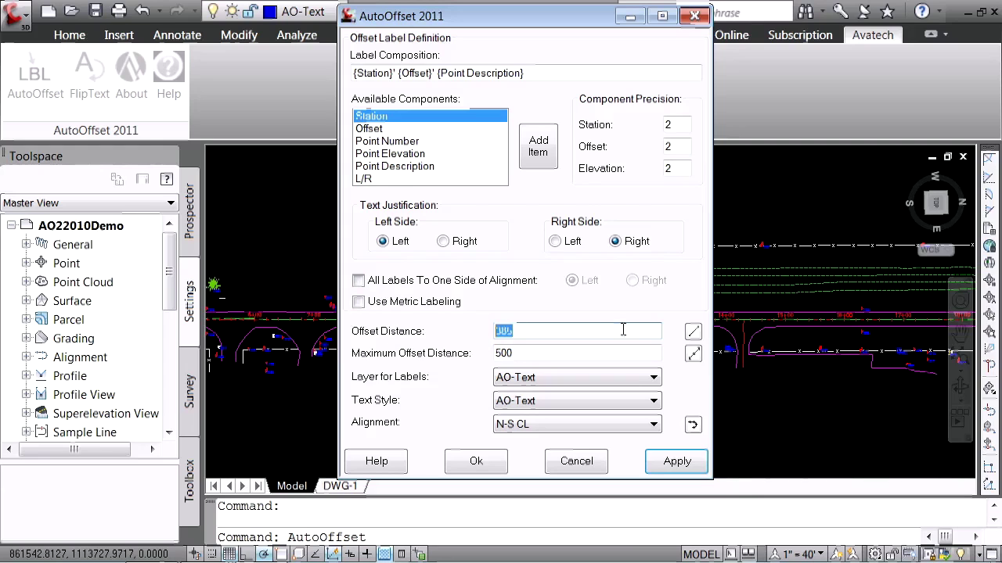
left_click(693, 331)
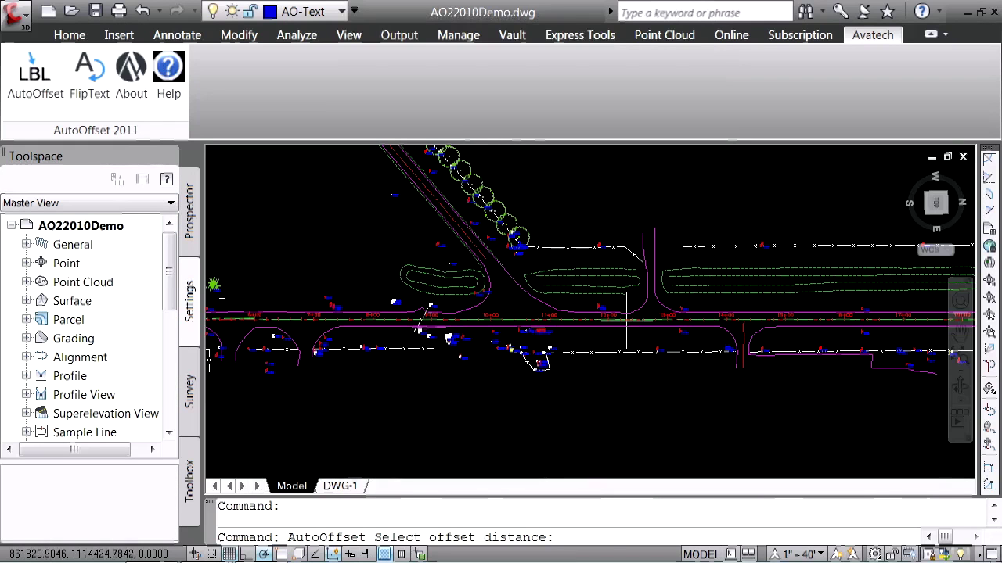
left_click(630, 316)
scroll(624, 259, "down", 3)
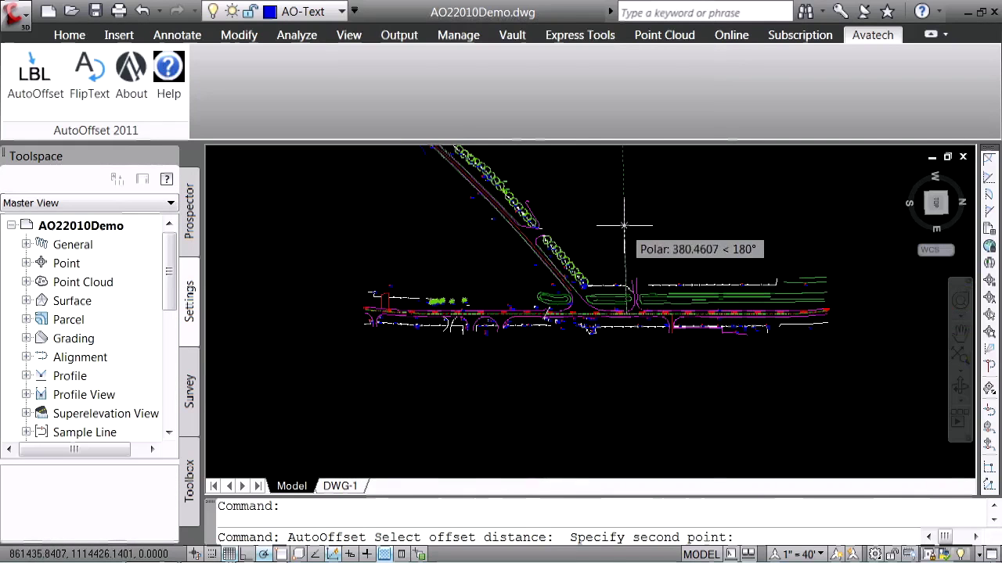
left_click(624, 226)
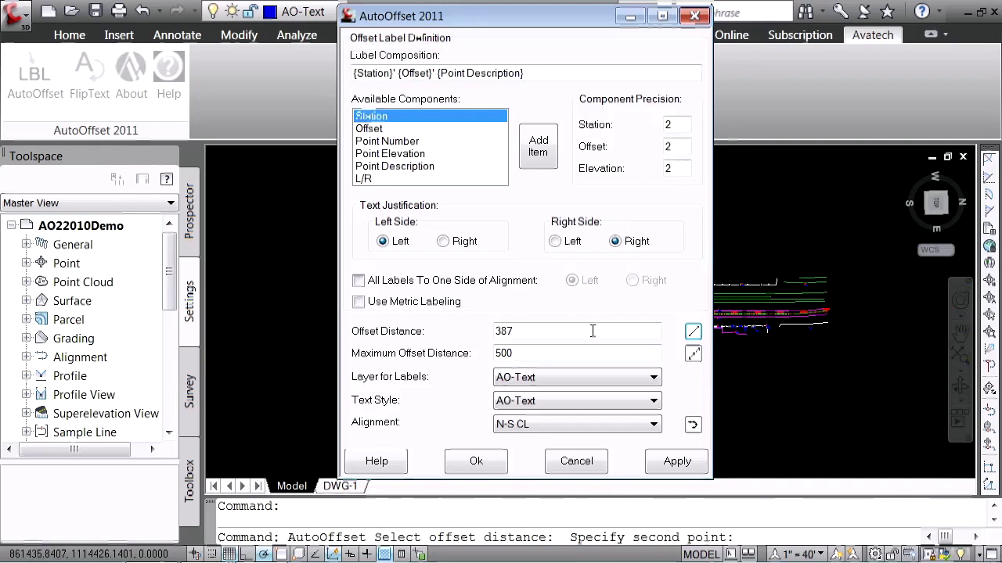
double_click(527, 352)
left_click(528, 352)
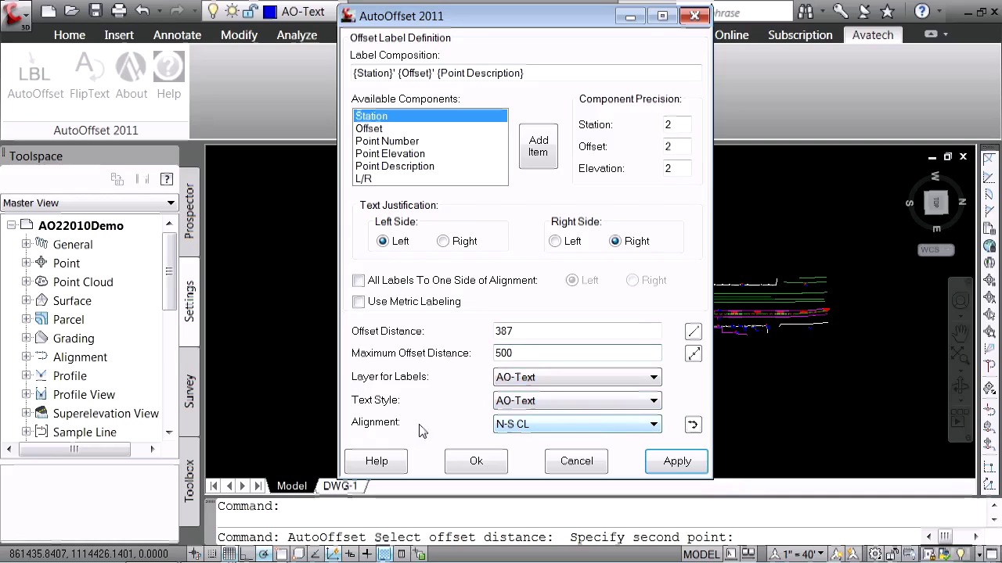
- Keep N-S CL as the alignment and accept the AutoOffset settings
left_click(608, 426)
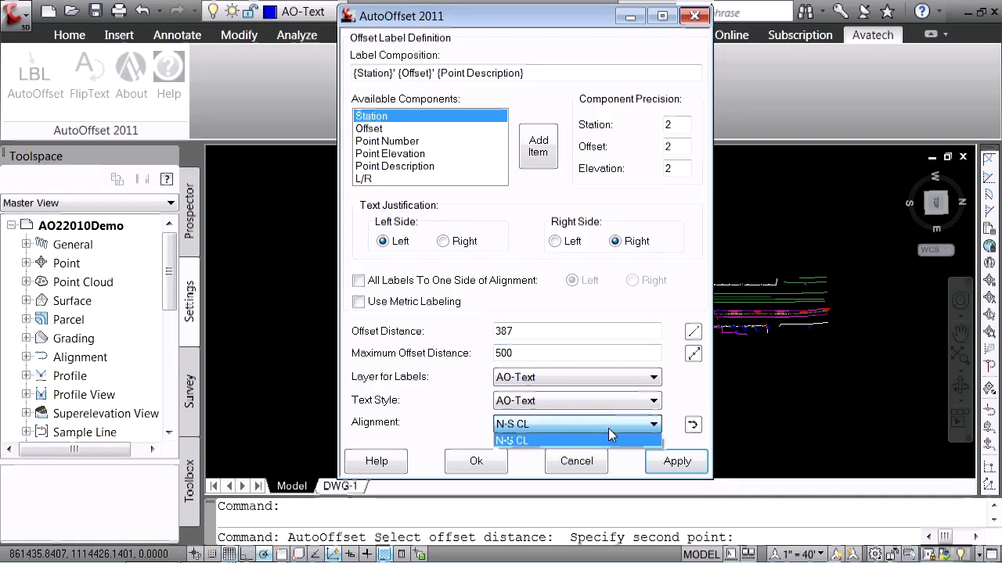
left_click(608, 428)
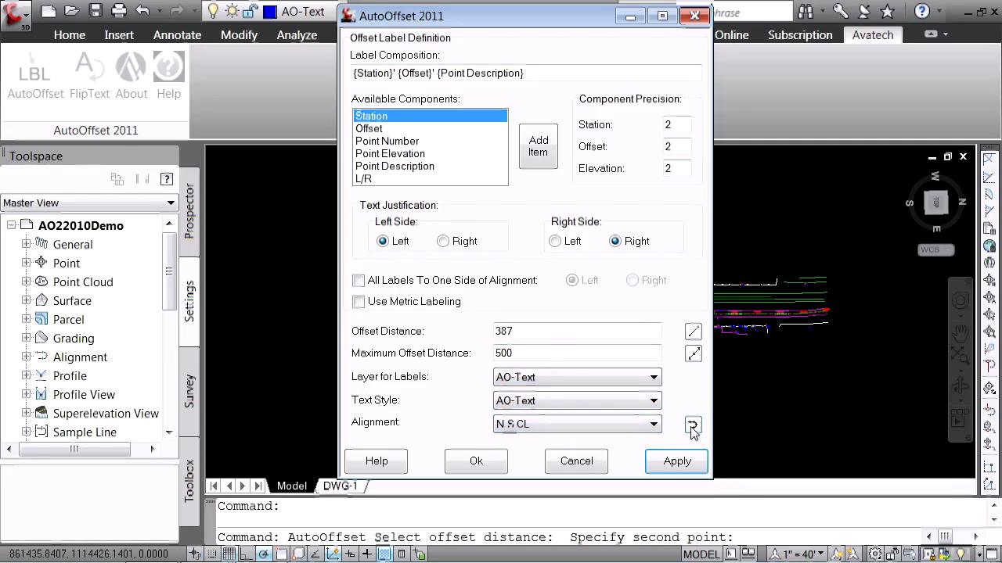
left_click(476, 461)
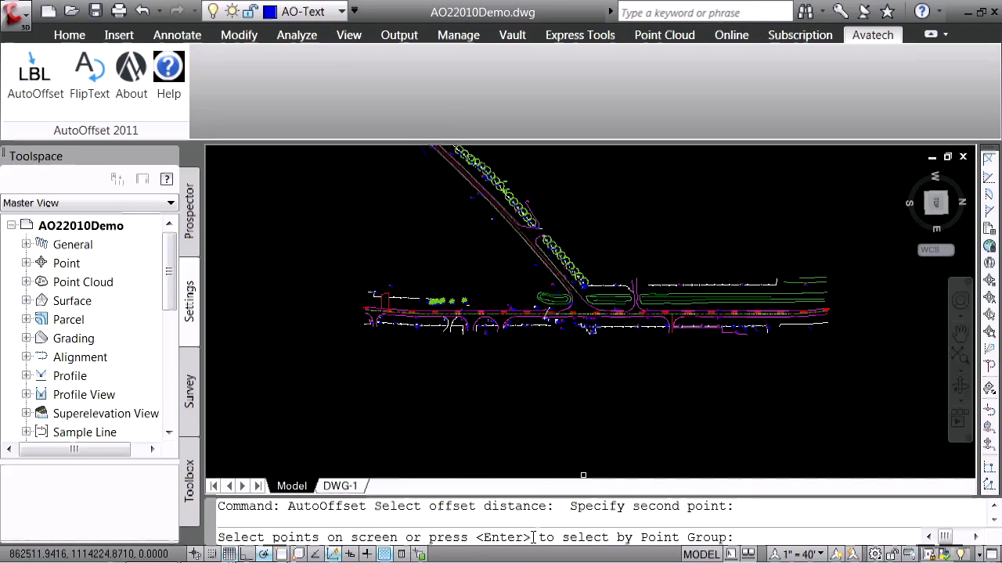
- Label the points by point group, choosing the AO-Points group
key("Return")
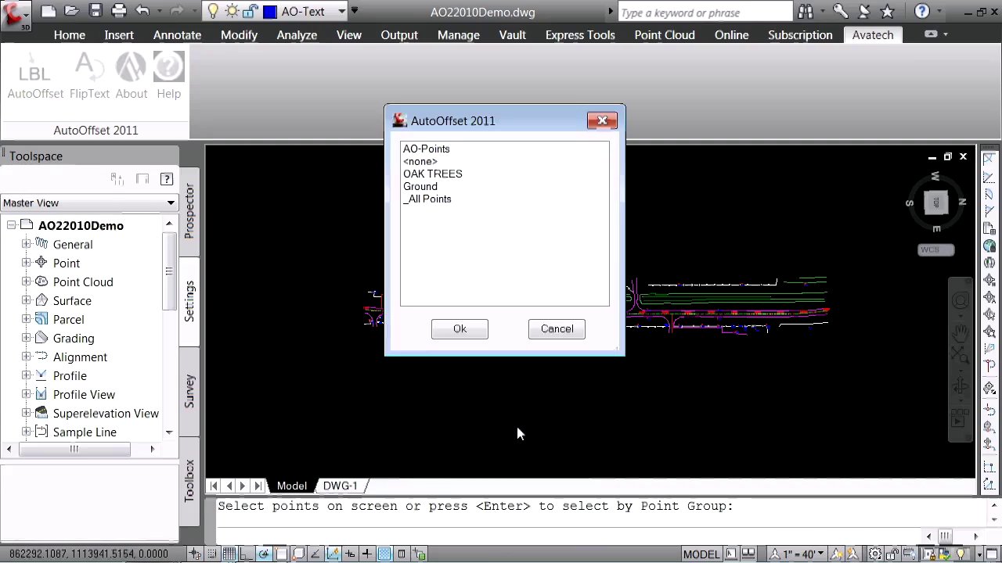
left_click_drag(464, 123, 471, 171)
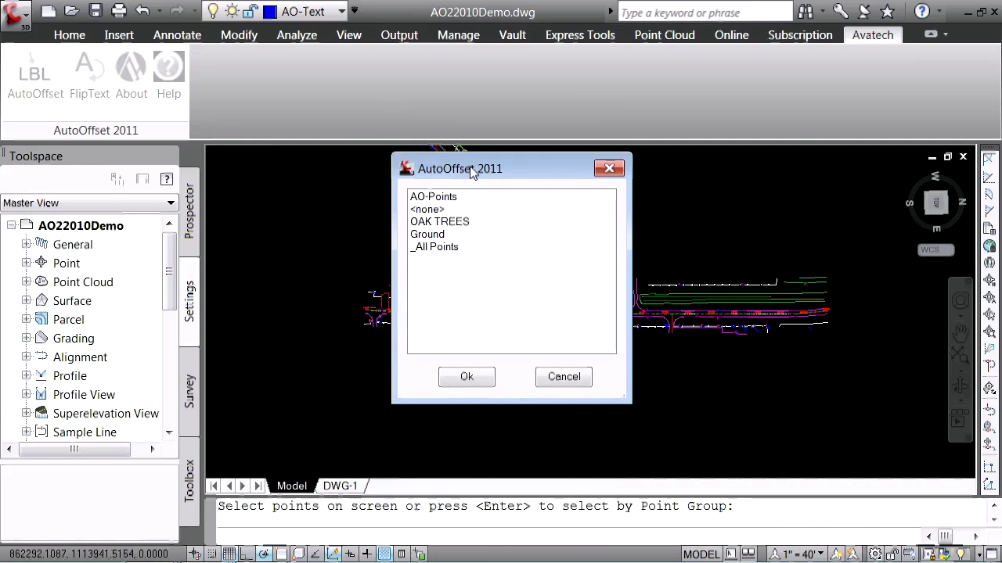
left_click(453, 200)
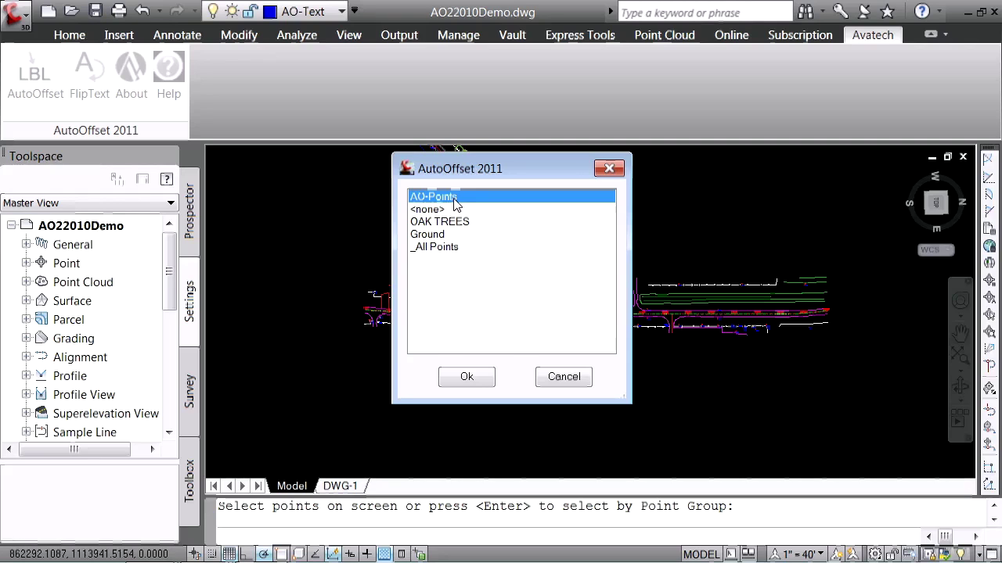
left_click(464, 384)
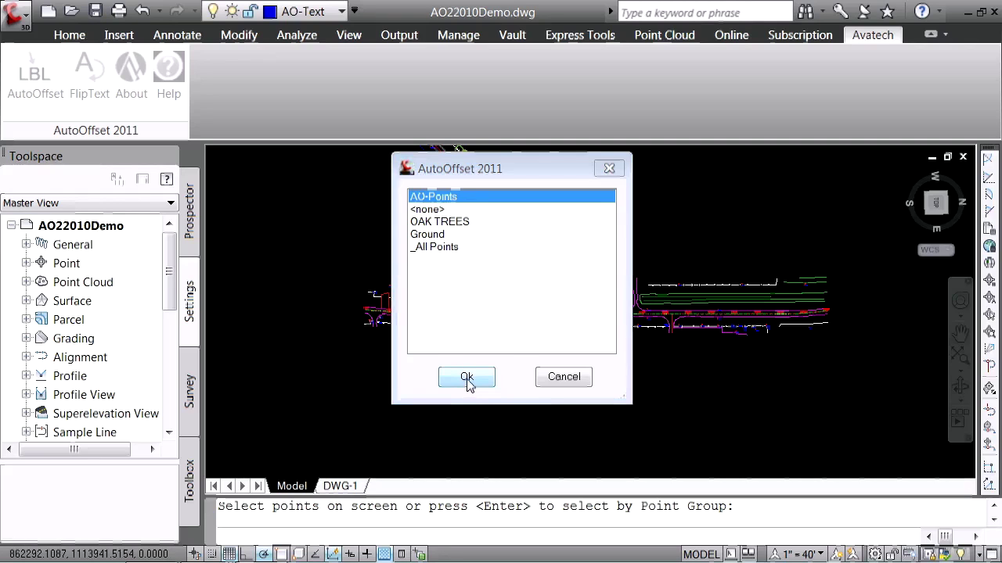
- Flip the 17 blue station-offset labels with FlipText using a selection window
scroll(751, 391, "up", 4)
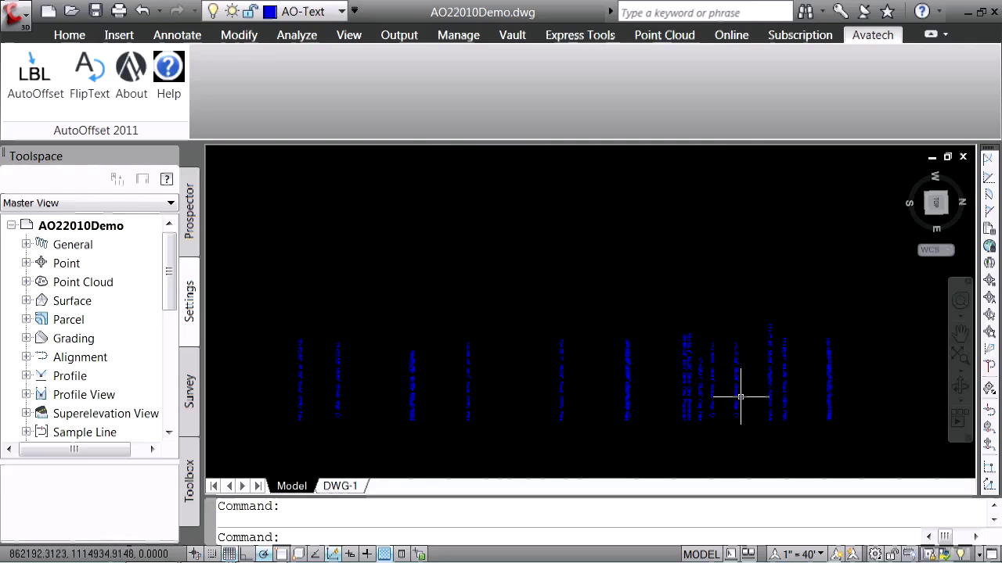
scroll(489, 395, "down", 3)
middle_click_drag(420, 296, 426, 303)
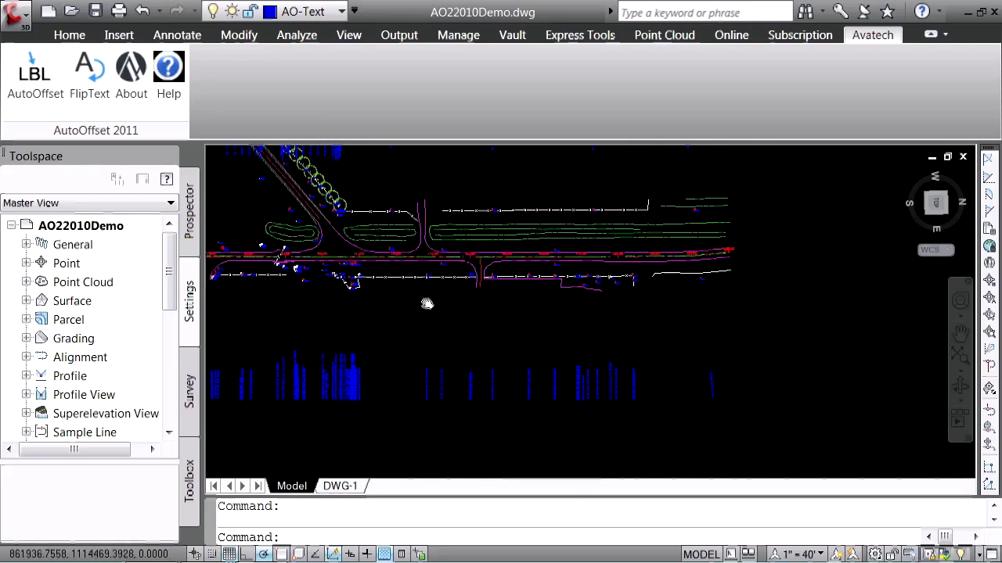
scroll(474, 313, "up", 5)
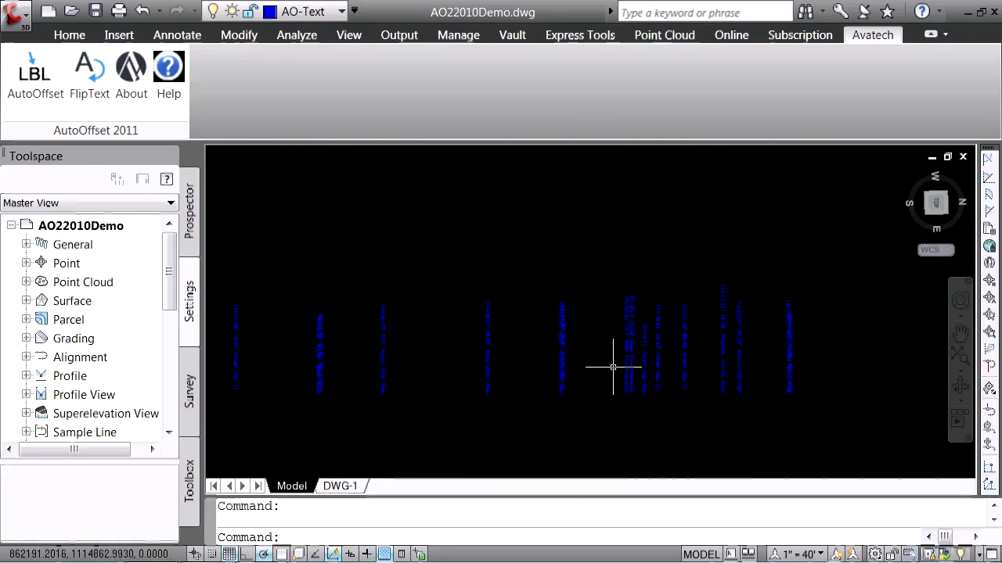
scroll(851, 252, "up", 3)
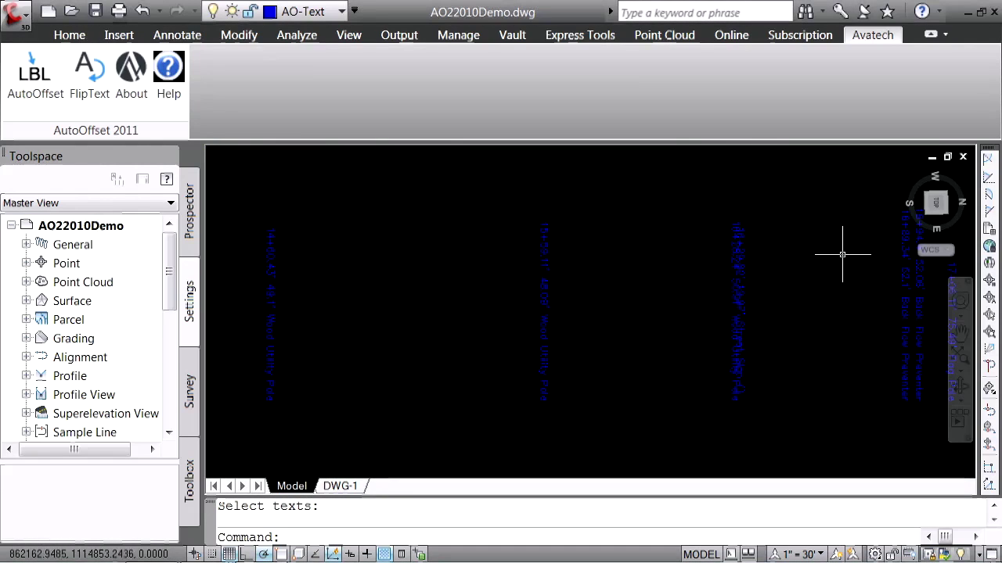
scroll(618, 281, "down", 3)
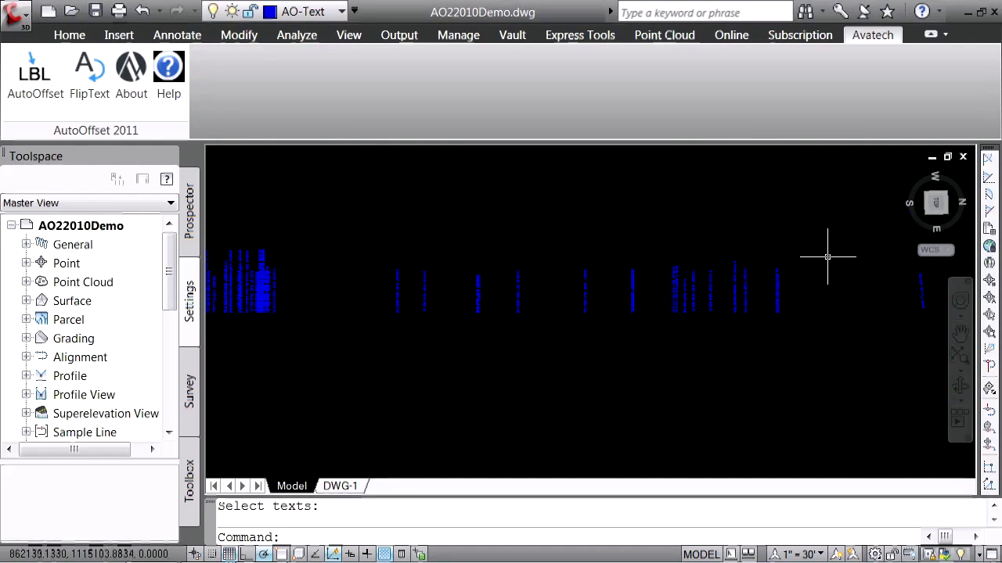
mouse_move(827, 258)
middle_mouse_down()
mouse_move(731, 248)
mouse_move(600, 274)
middle_mouse_up()
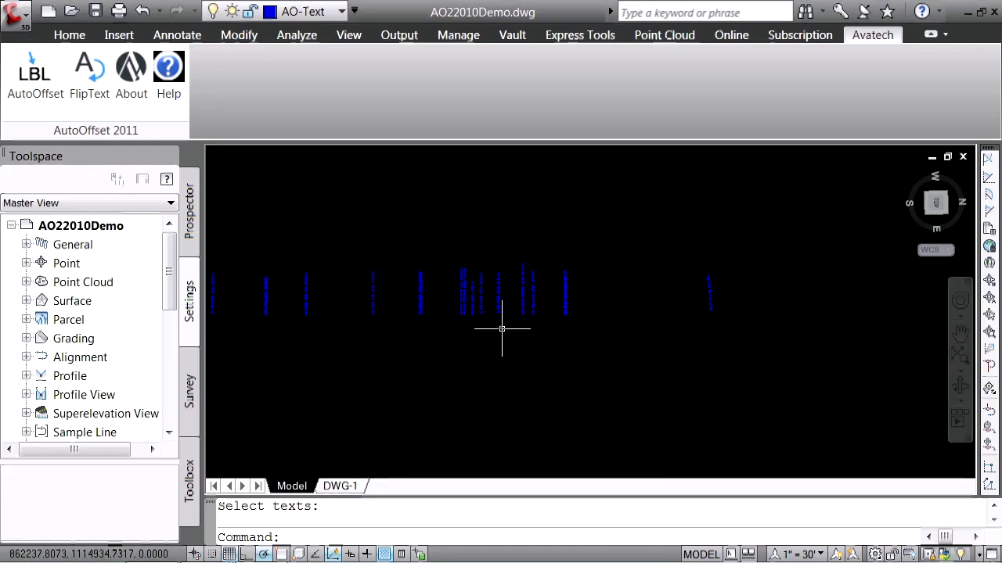
left_click(99, 116)
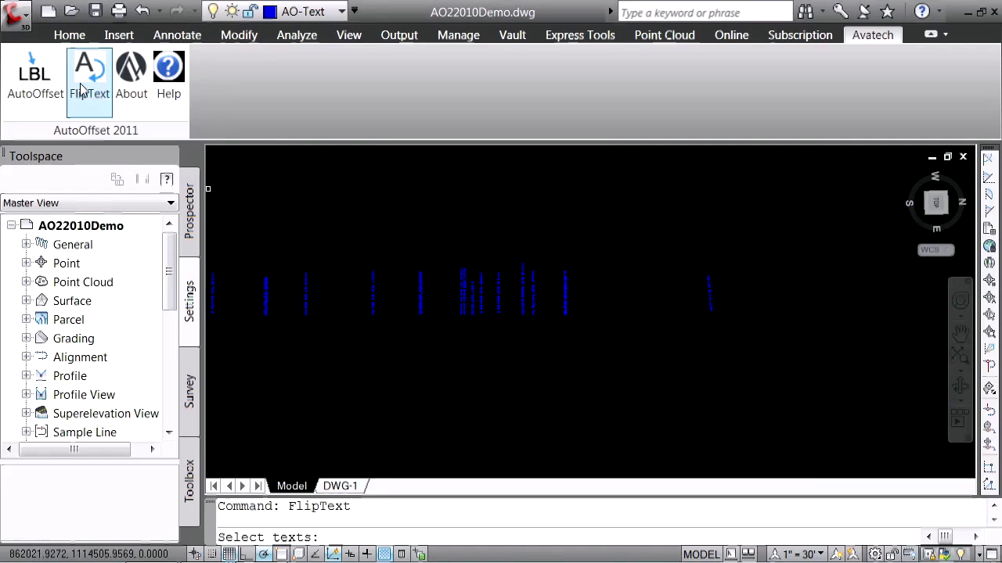
left_click(595, 298)
left_click(261, 313)
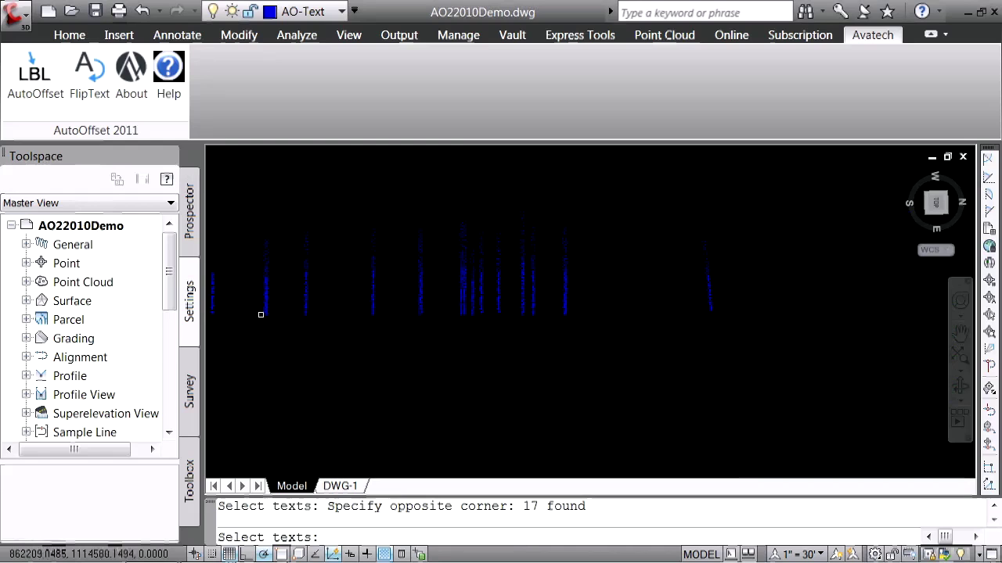
key("Return")
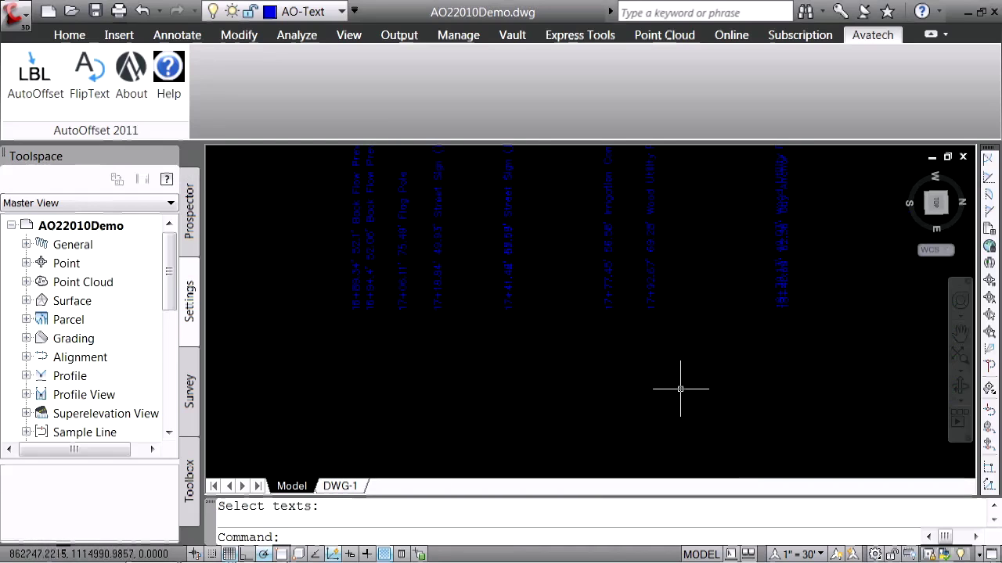
middle_click_drag(564, 284, 563, 313)
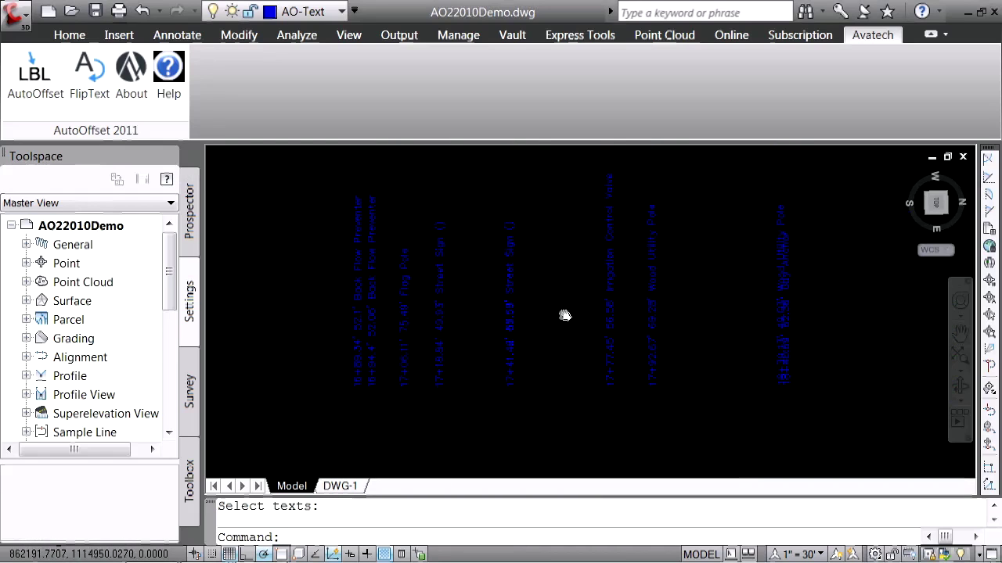
- Try annotation scale 1" = 50', restore 1" = 30', and centre stations 5+00 to 7+00
left_click(798, 554)
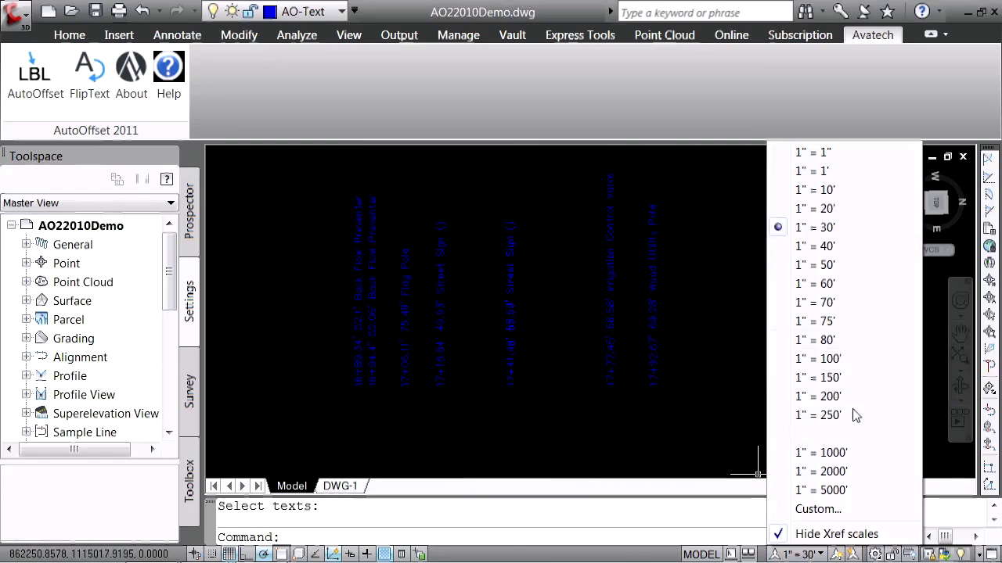
left_click(826, 267)
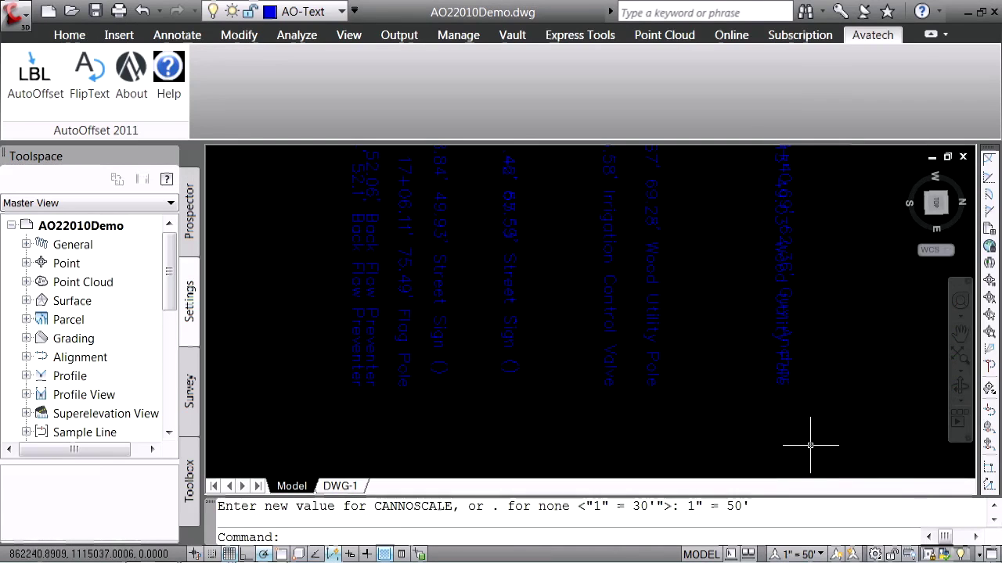
left_click(799, 552)
left_click(830, 228)
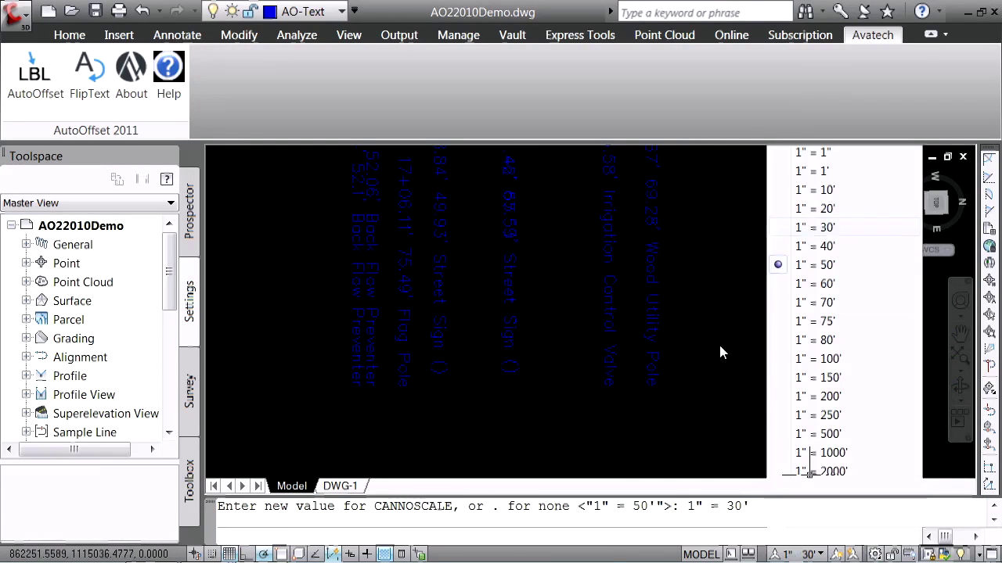
mouse_move(619, 240)
middle_mouse_down()
mouse_move(576, 340)
mouse_move(480, 286)
middle_mouse_up()
scroll(543, 324, "down", 2)
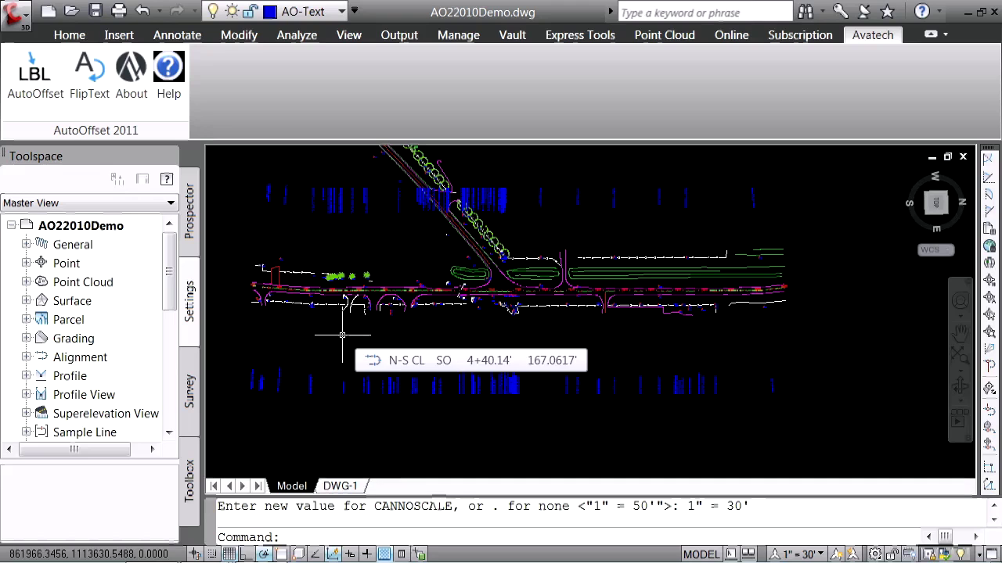
scroll(327, 306, "up", 5)
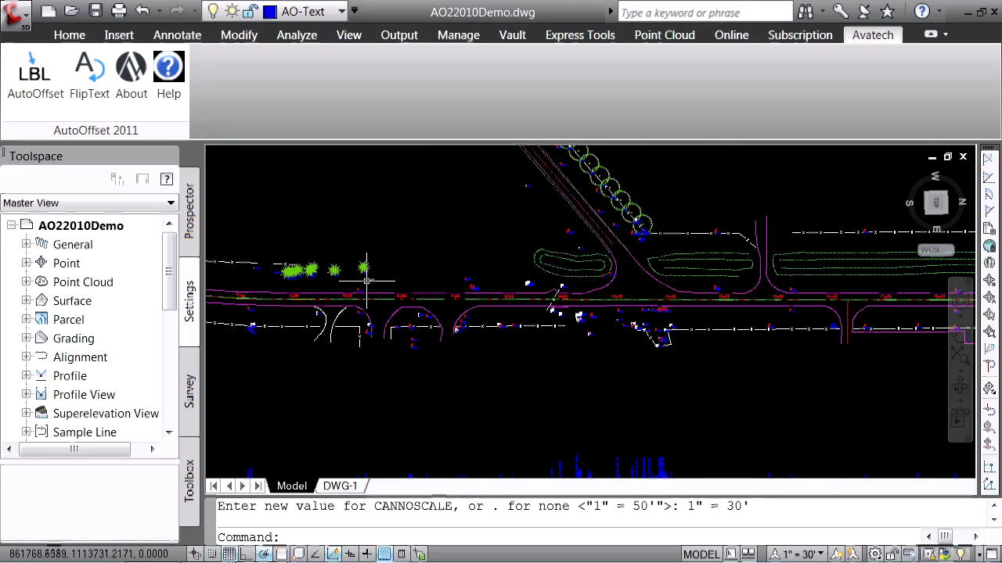
middle_click_drag(327, 306, 530, 281)
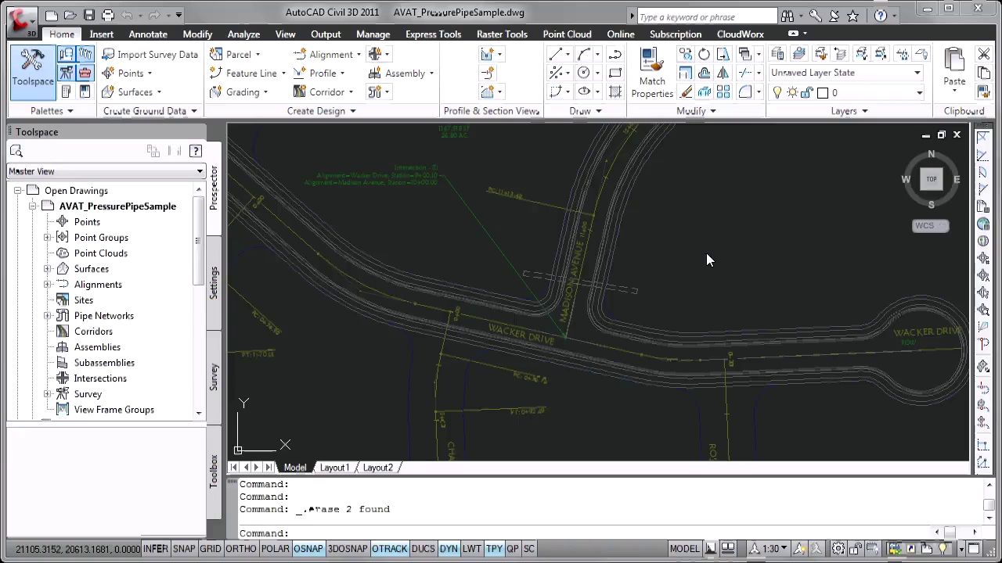
- Start a window selection in empty space of the pressure-pipe sample plan
left_click(674, 291)
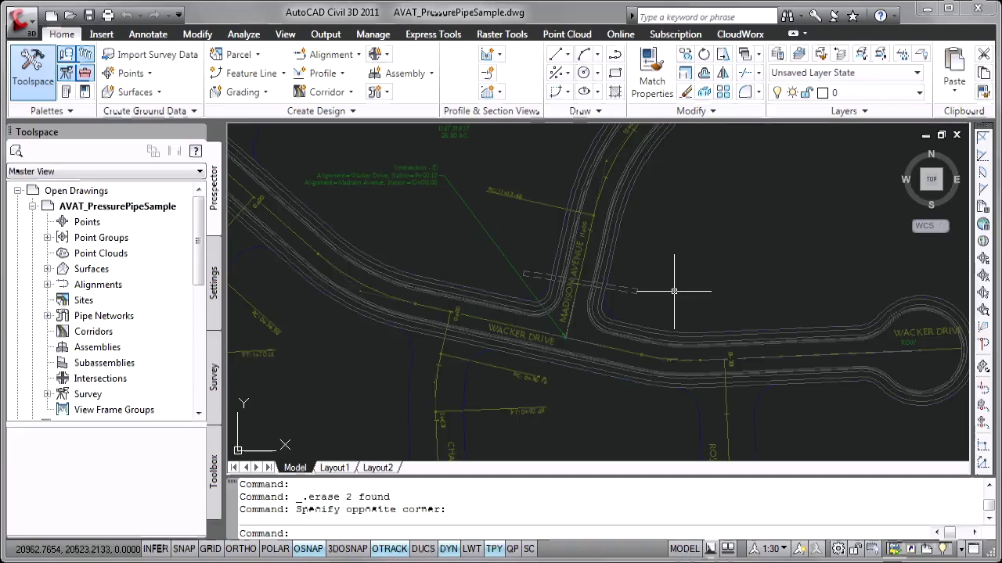
- Offset the Madison Avenue and Wacker Drive lines by 10 units
key("Escape")
type("o")
key("Return")
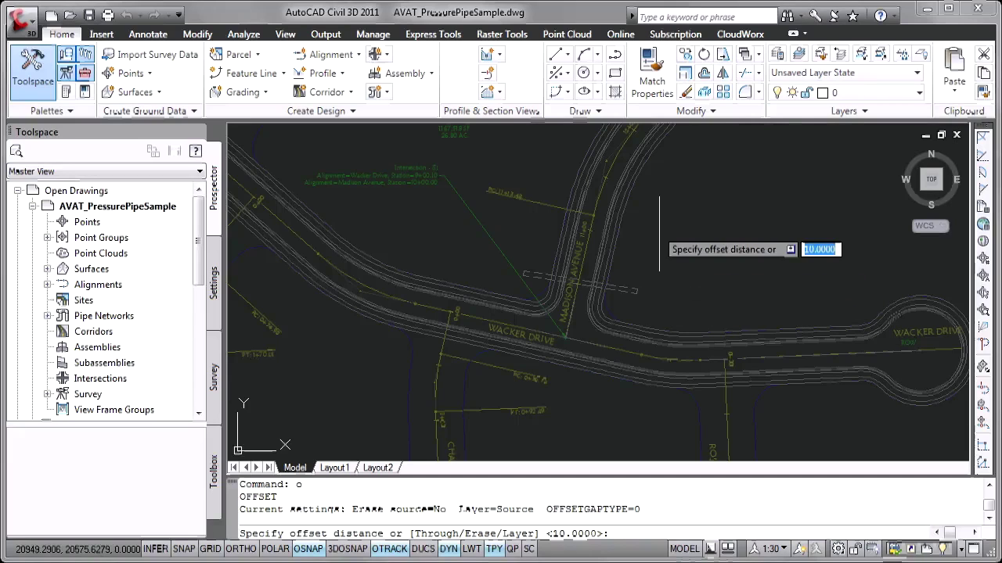
key("Return")
left_click(614, 162)
left_click(683, 219)
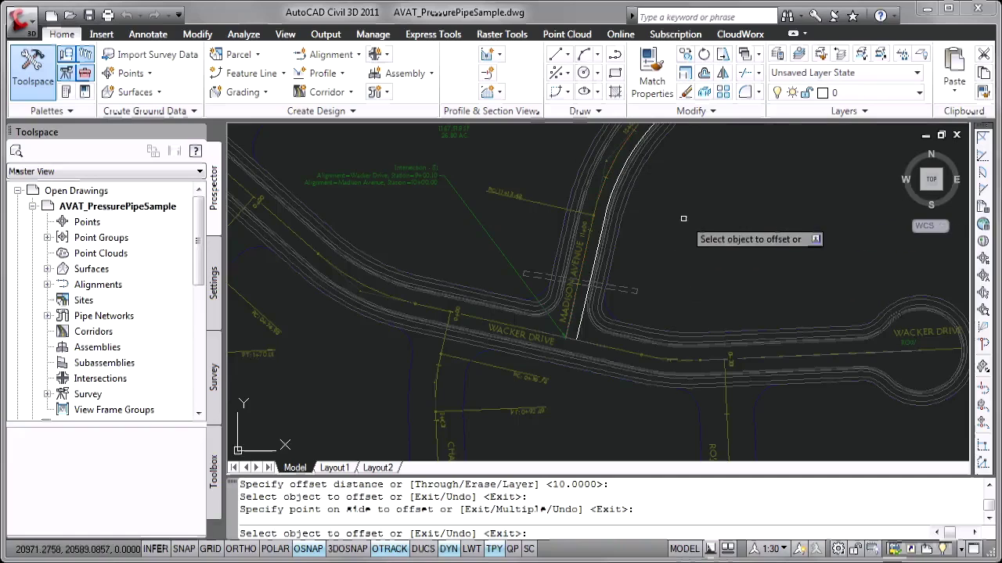
left_click(662, 358)
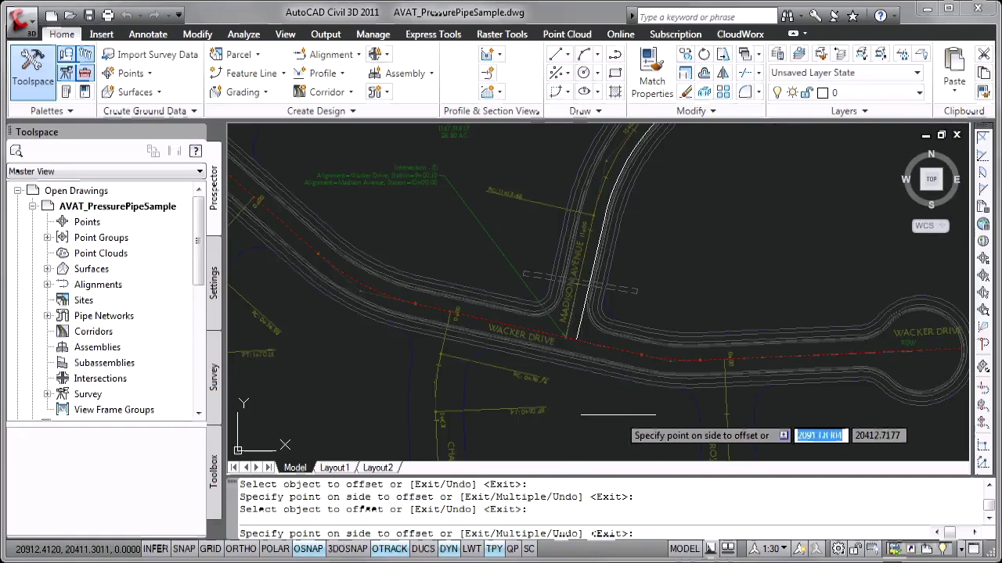
left_click(619, 414)
key("Return")
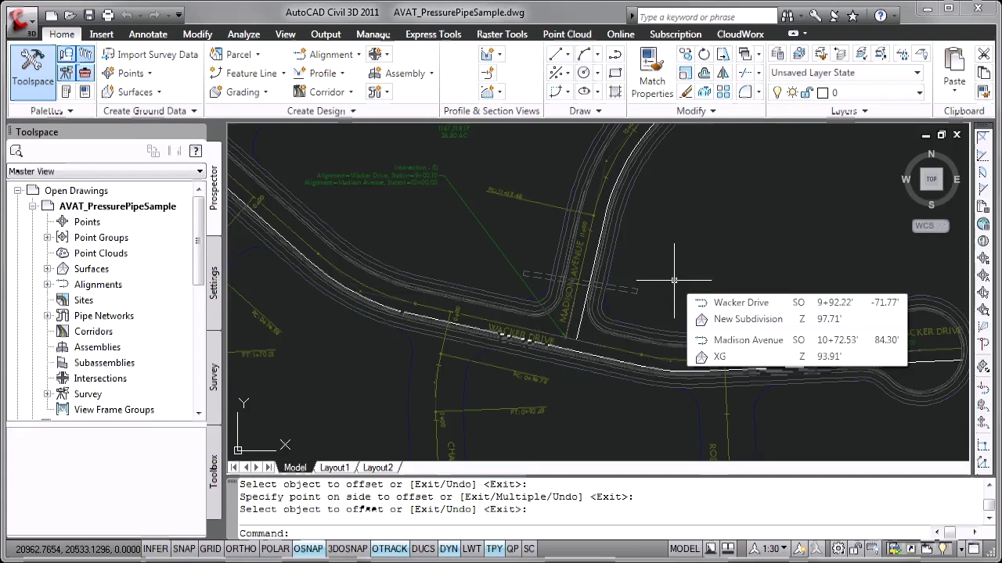
scroll(629, 337, "up", 2)
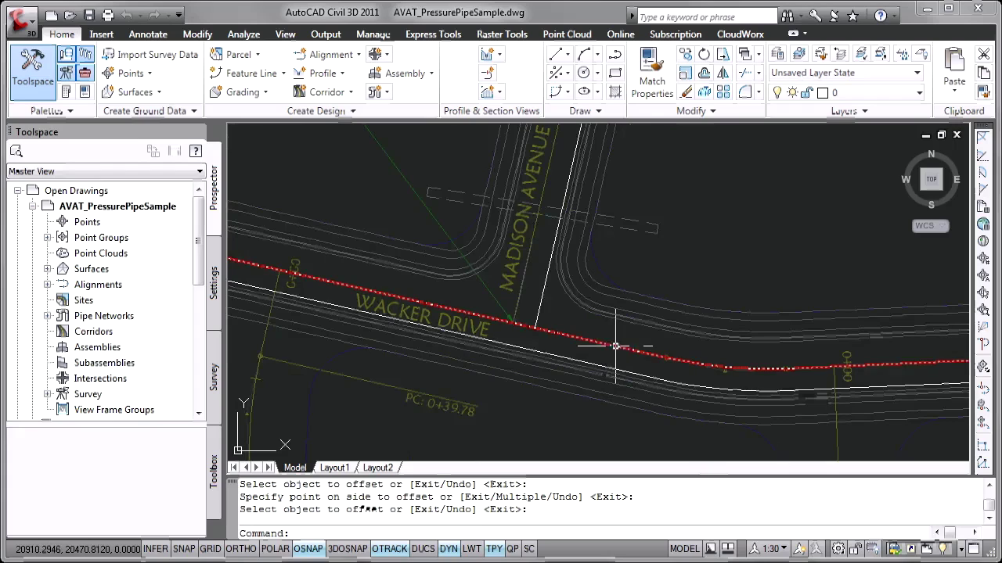
- Extend the Madison Avenue offset line to the Wacker Drive offset boundary
type("ex")
key("Return")
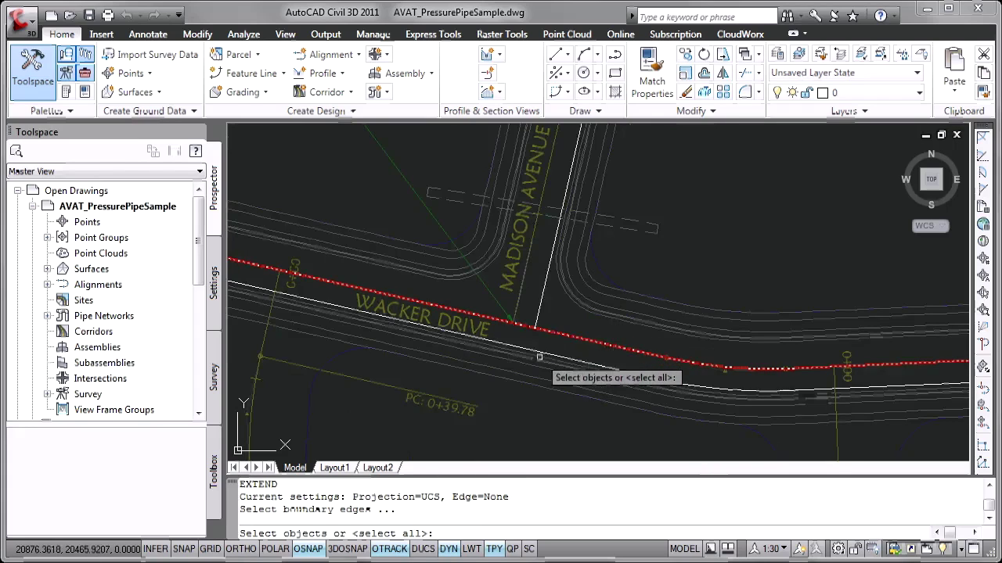
left_click(544, 353)
key("Return")
left_click(539, 317)
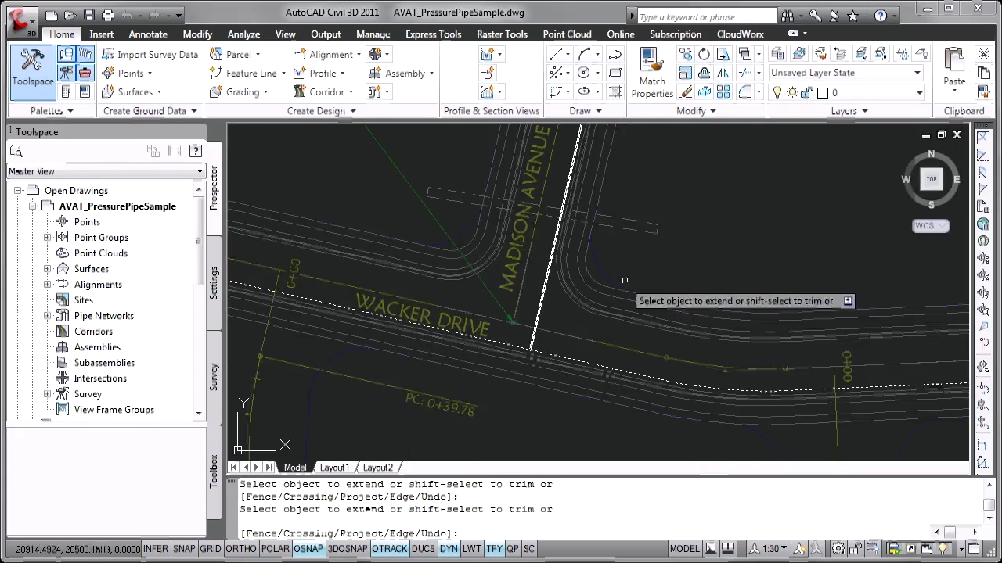
key("Return")
key("ctrl+z")
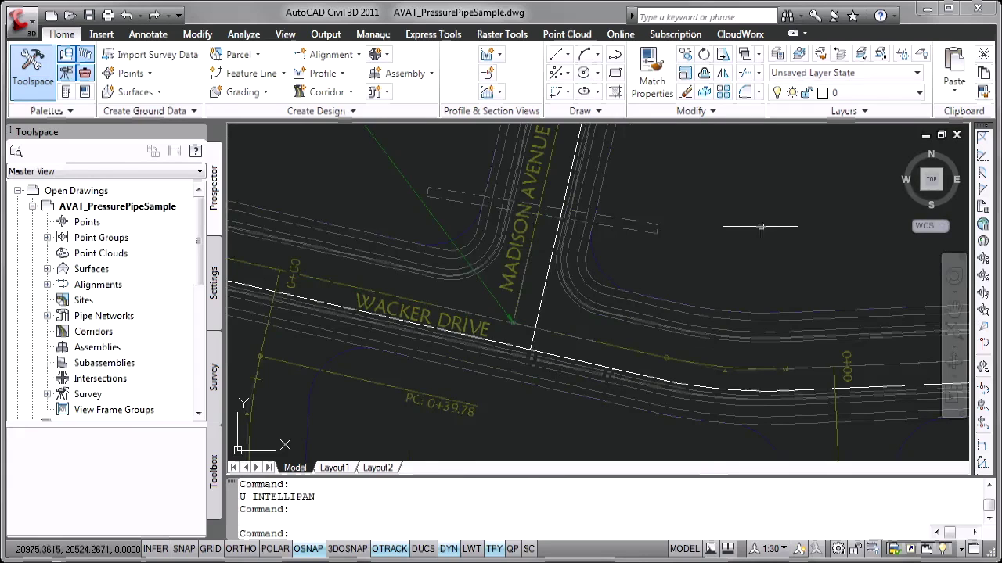
mouse_move(766, 191)
middle_mouse_down()
mouse_move(727, 287)
mouse_move(720, 350)
middle_mouse_up()
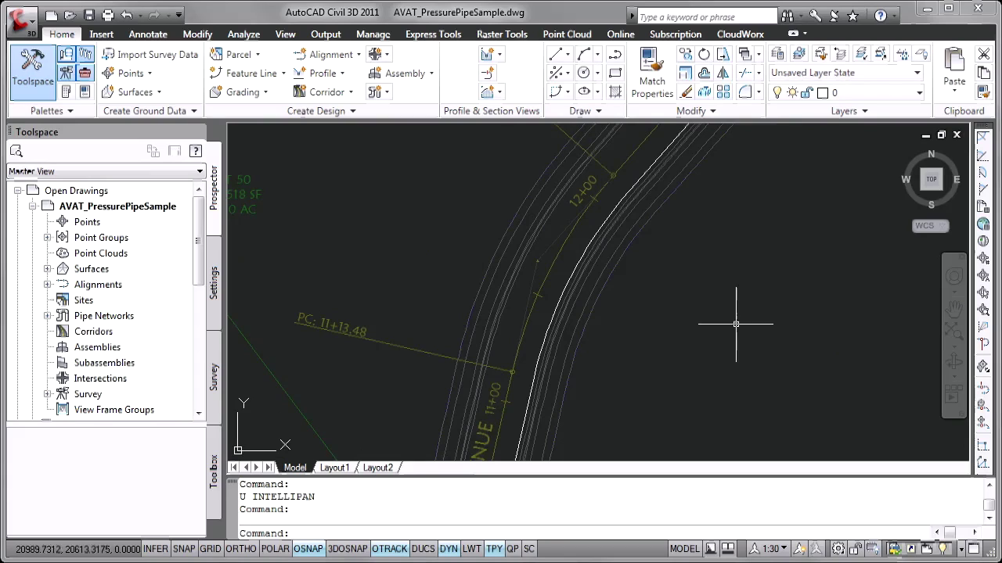
mouse_move(743, 325)
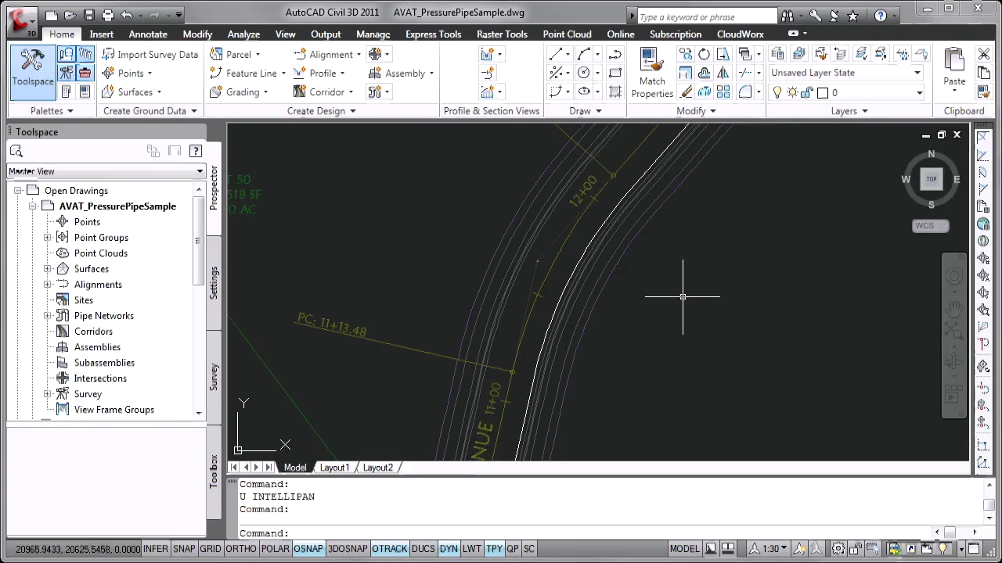
- Convert the curved segment of the Madison Avenue offset polyline to a straight line
left_click(589, 238)
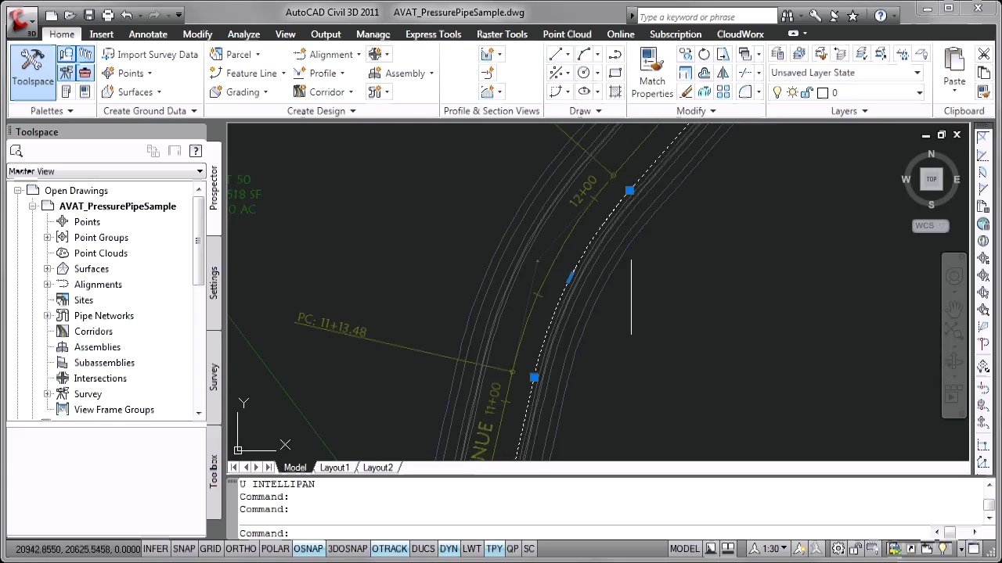
left_click(570, 278)
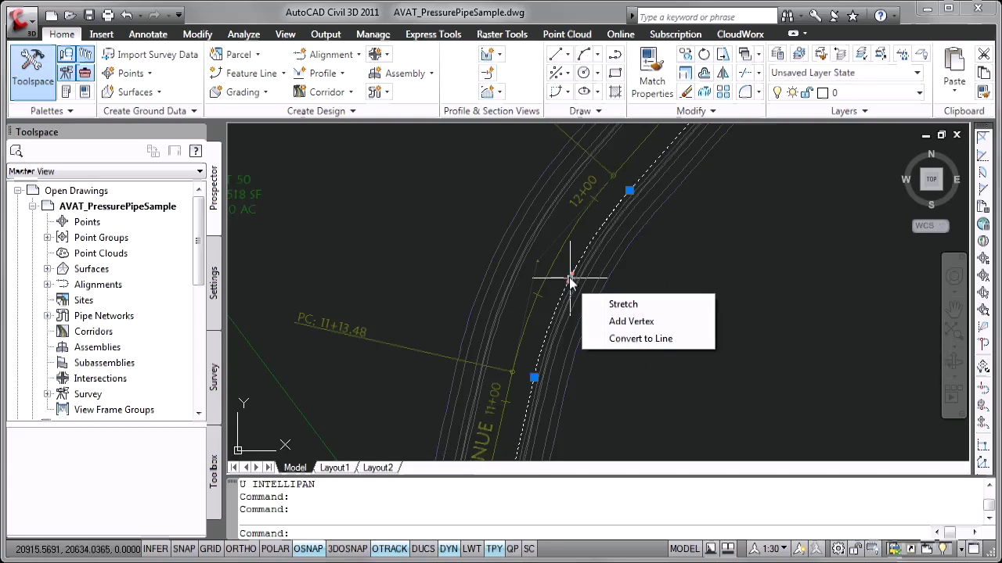
left_click(615, 339)
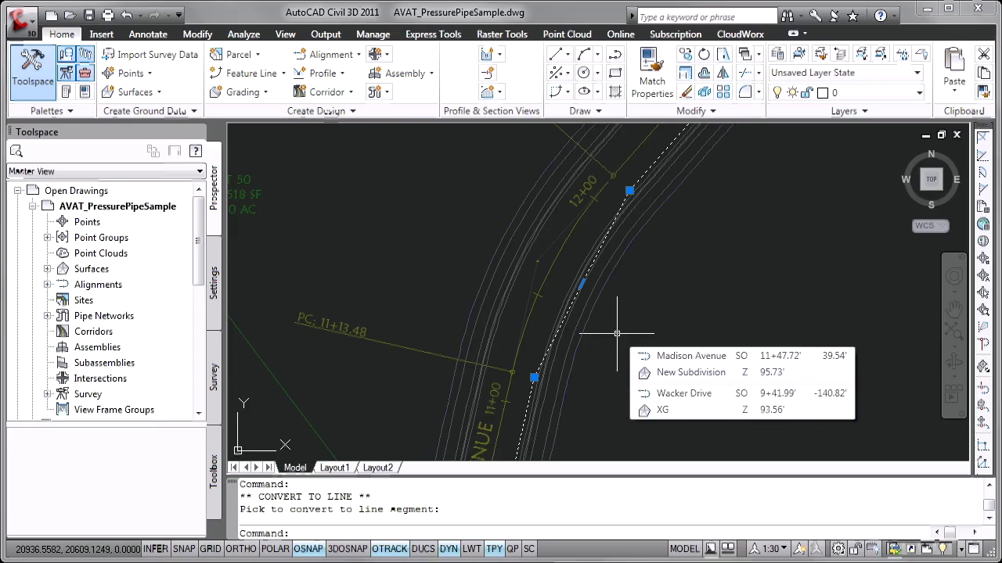
key("Escape")
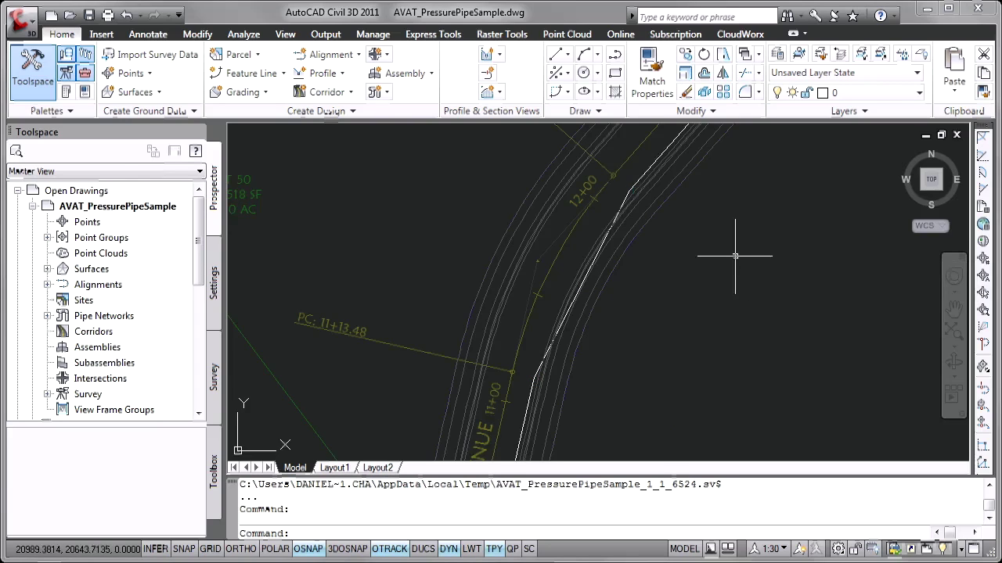
- Create an alignment from the offset polyline, then undo its tangent intersection labels
mouse_move(738, 255)
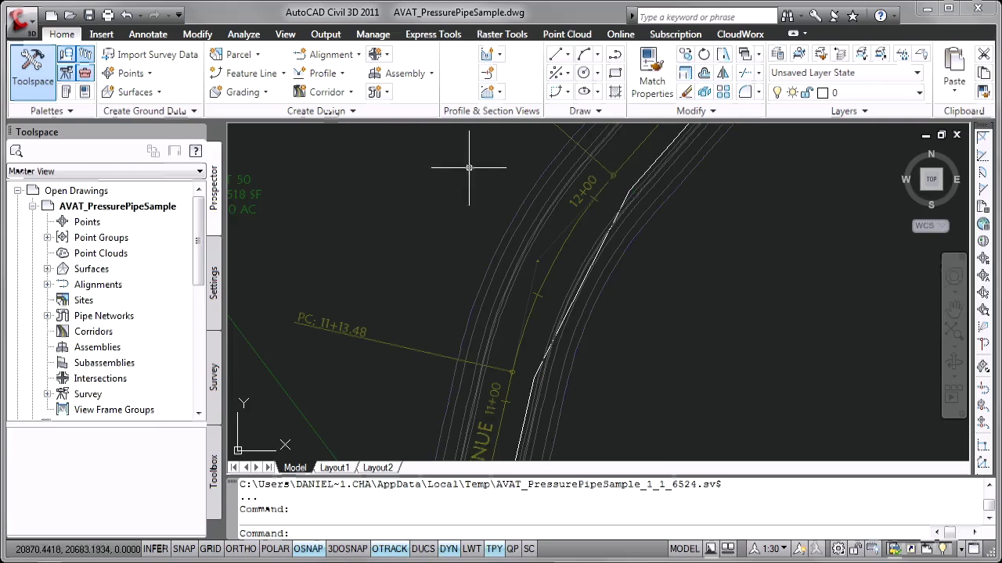
left_click(331, 54)
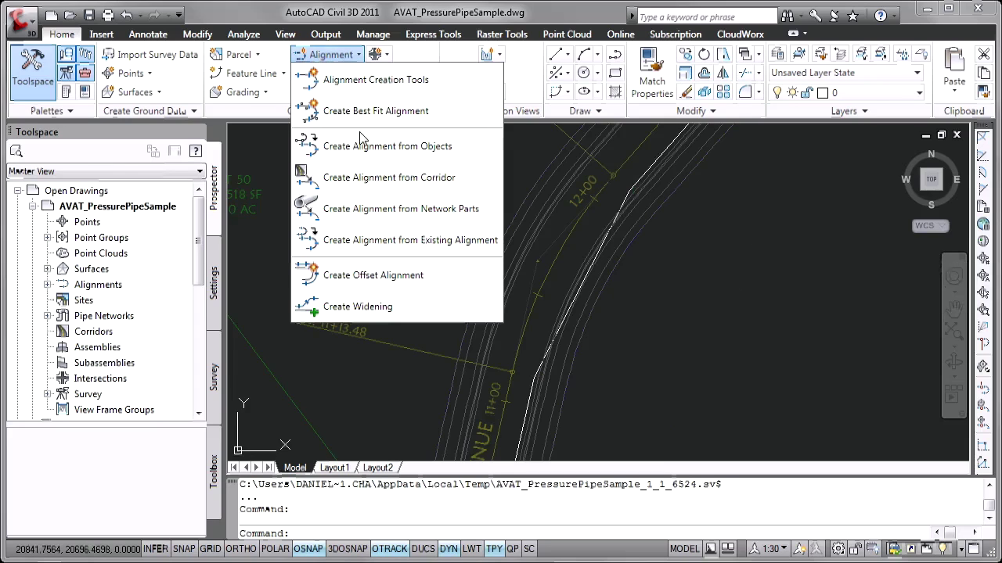
left_click(338, 146)
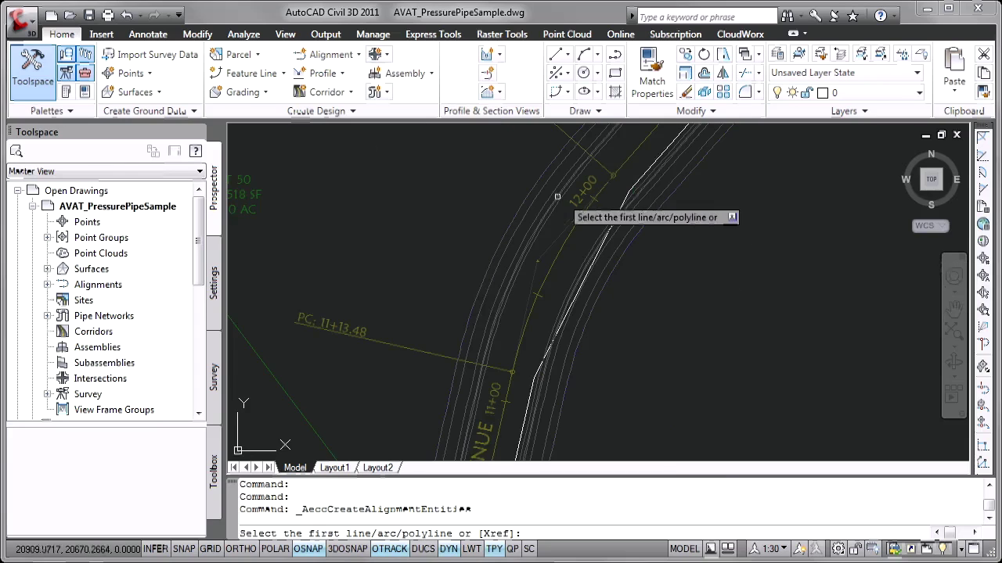
left_click(631, 186)
key("Return")
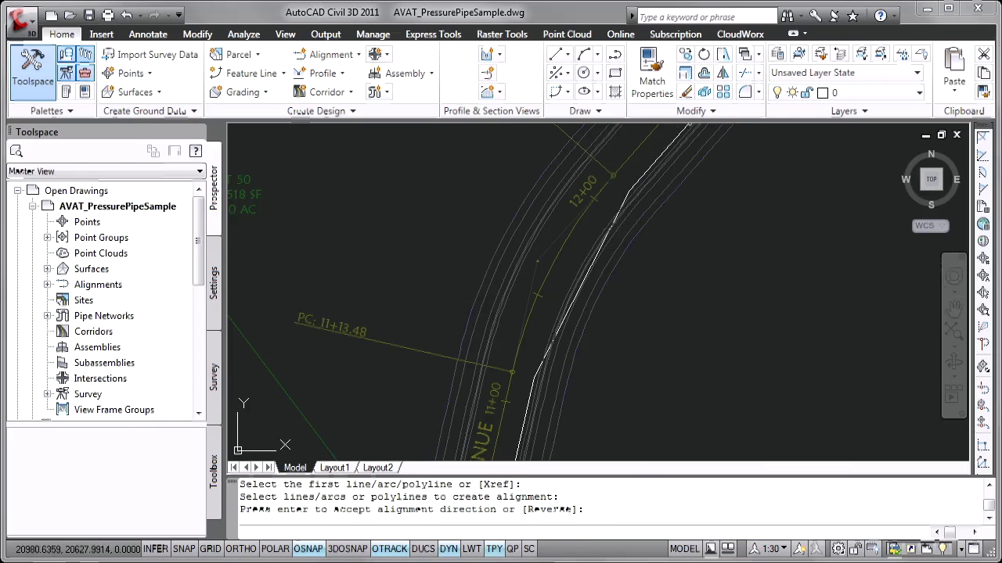
key("Return")
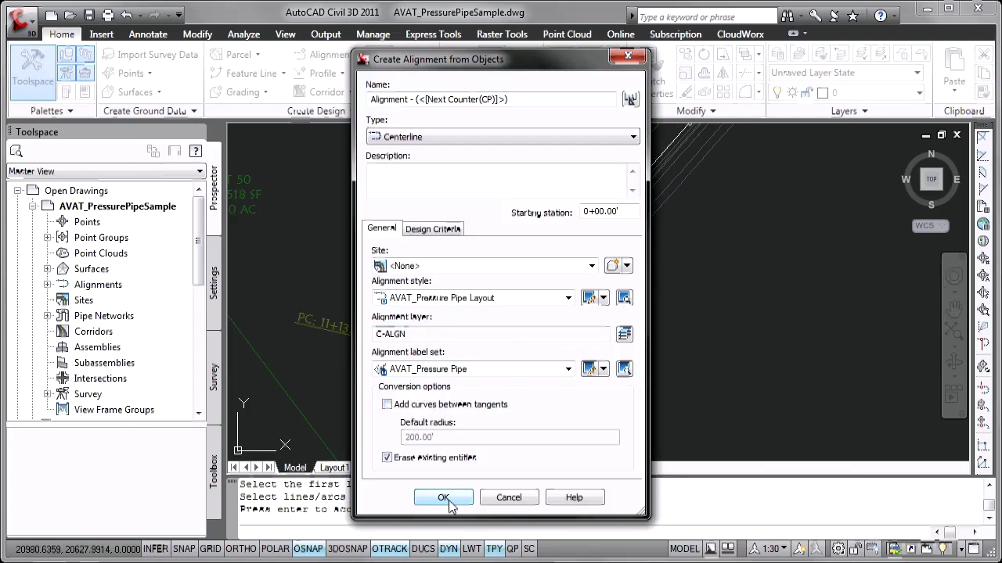
left_click(445, 498)
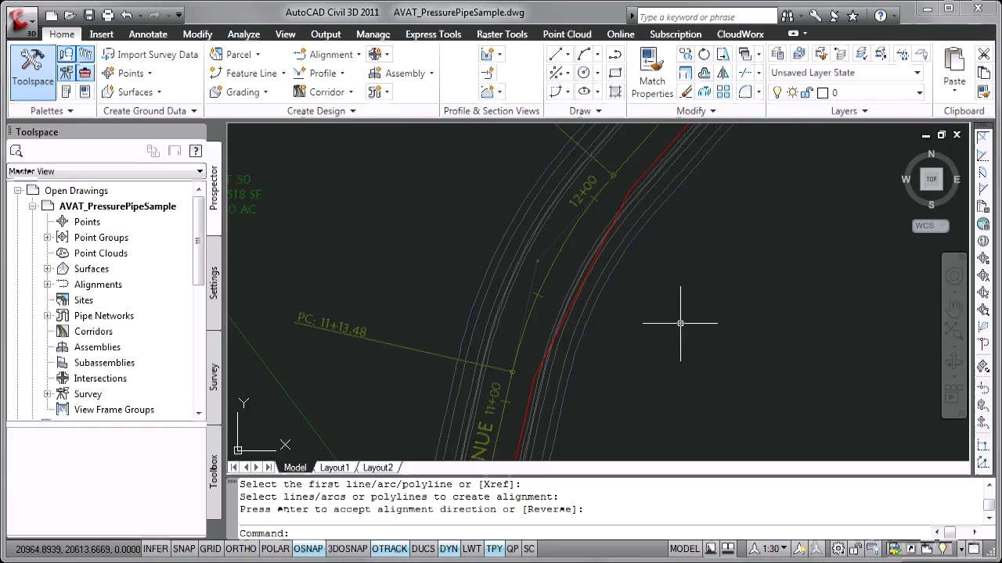
type("u")
key("Return")
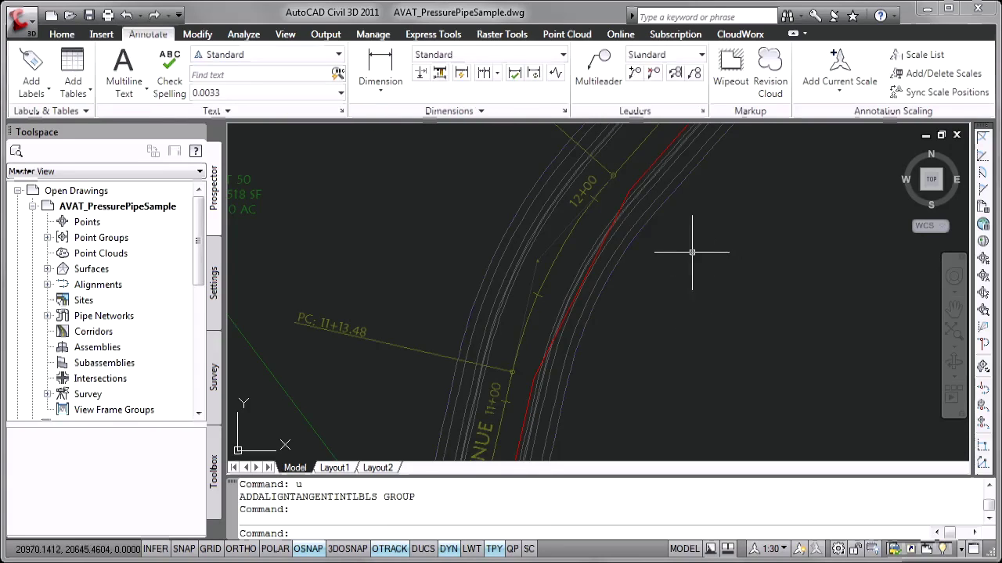
- Label the water line's tangent intersections, showing 14° horizontal bends at STA 1+23.48 and 2+17.42
left_click(33, 85)
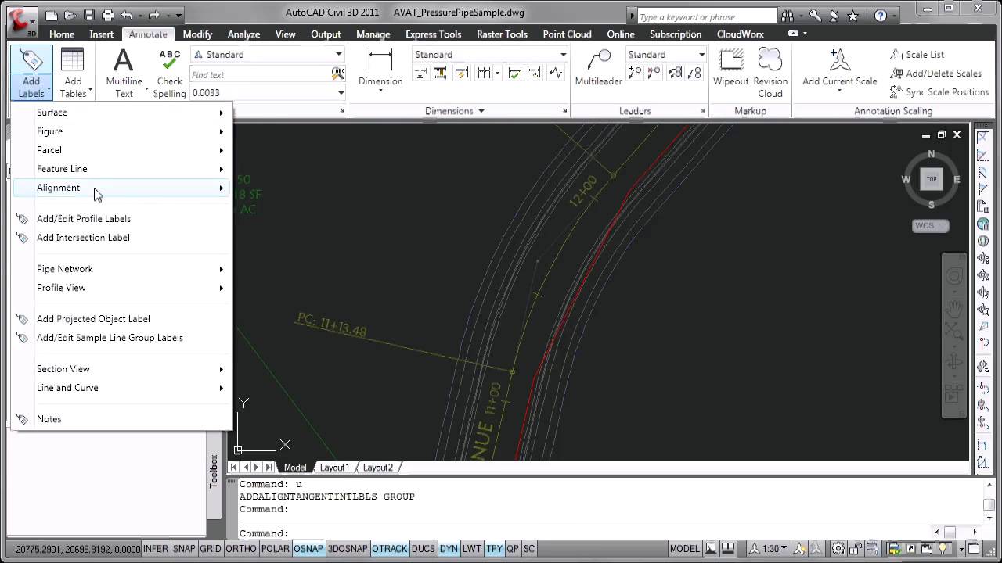
mouse_move(95, 189)
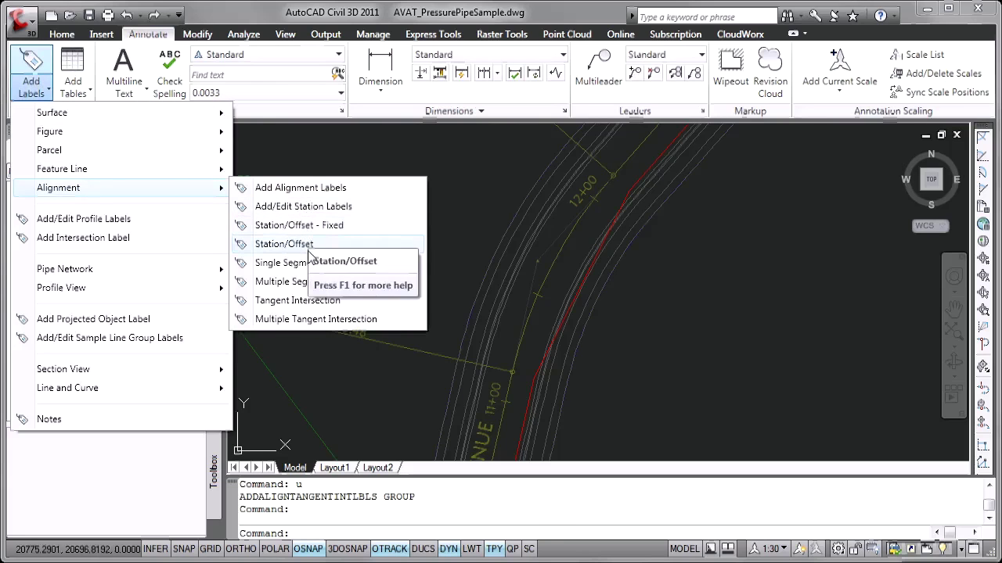
left_click(313, 301)
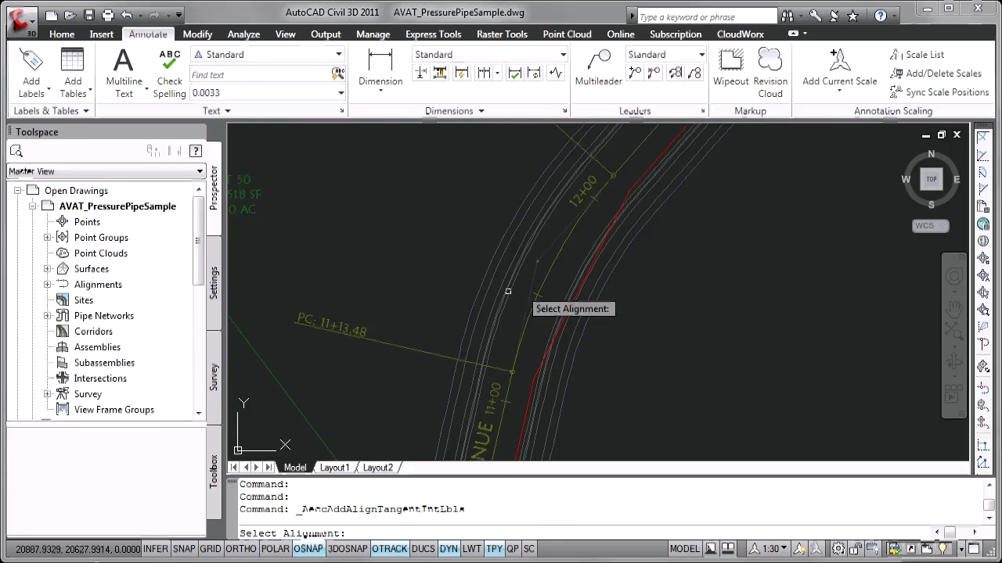
left_click(640, 181)
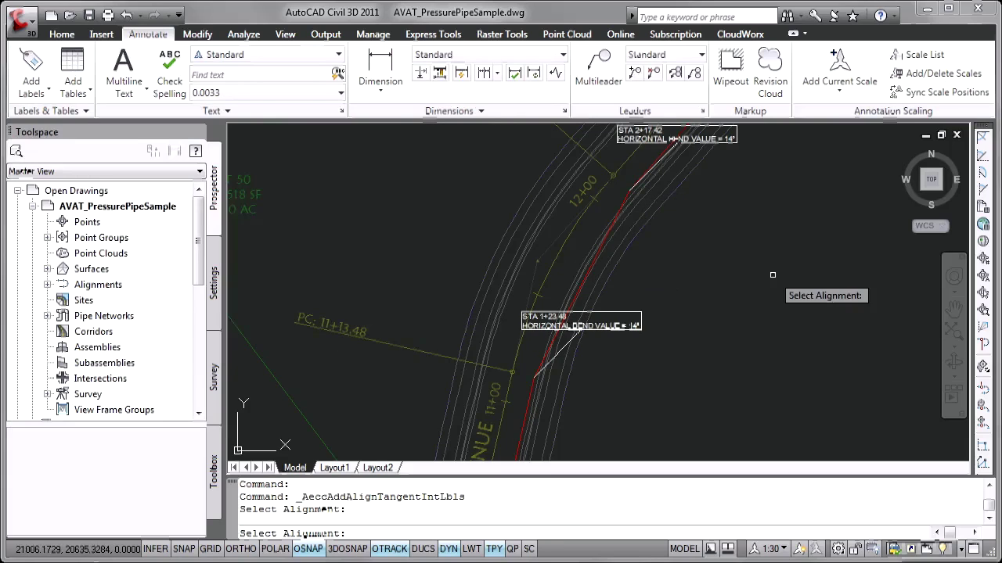
mouse_move(773, 274)
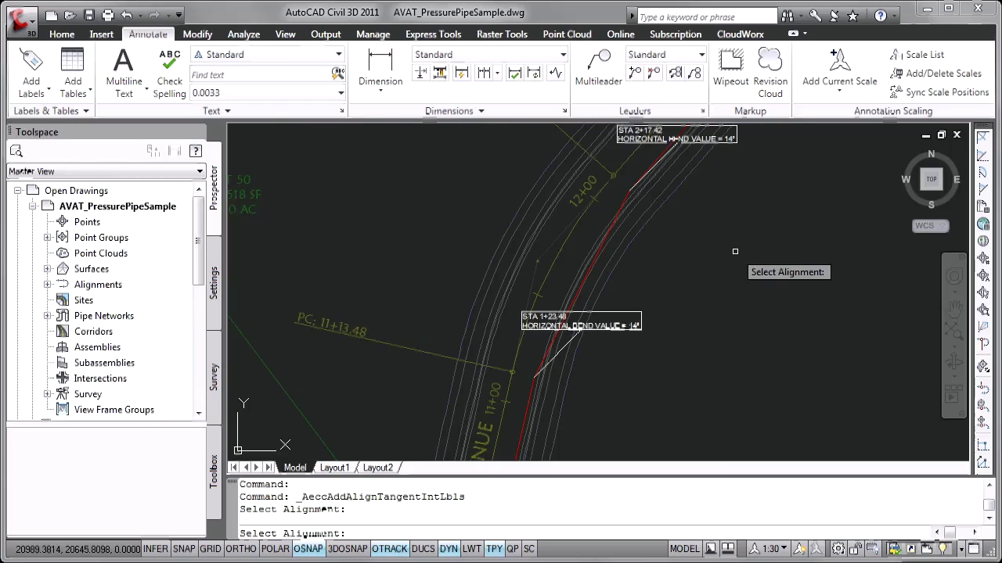
mouse_move(735, 251)
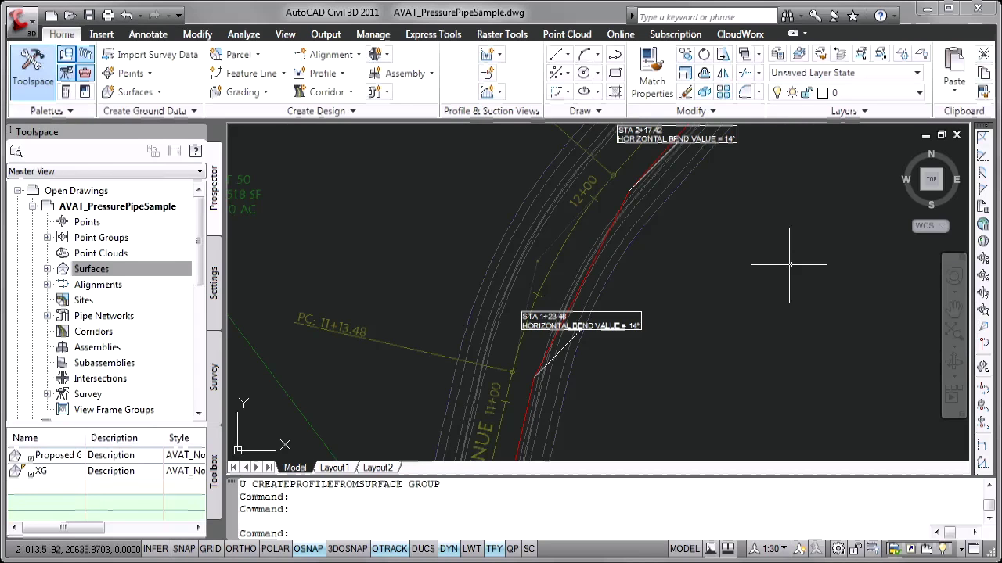
- Add a Proposed Grading surface profile along Water Line, 0+00.00' to 6+65.80', for drawing in a profile view
left_click(321, 74)
left_click(328, 99)
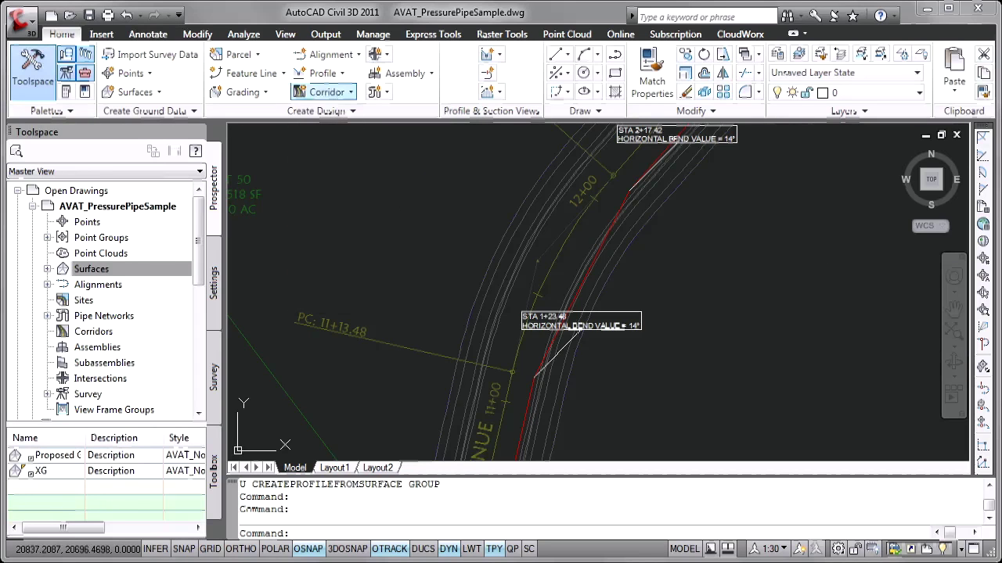
left_click(436, 82)
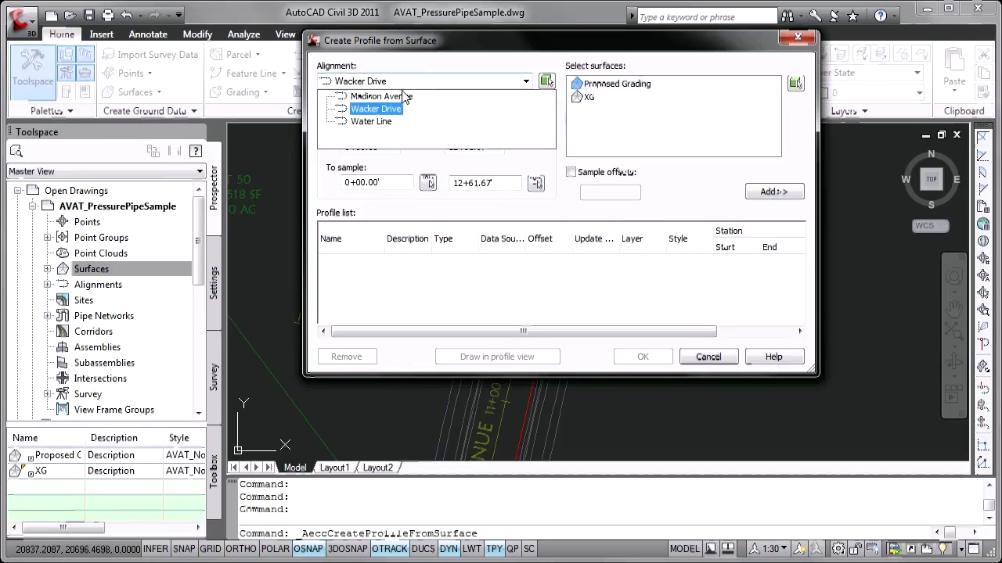
left_click(374, 126)
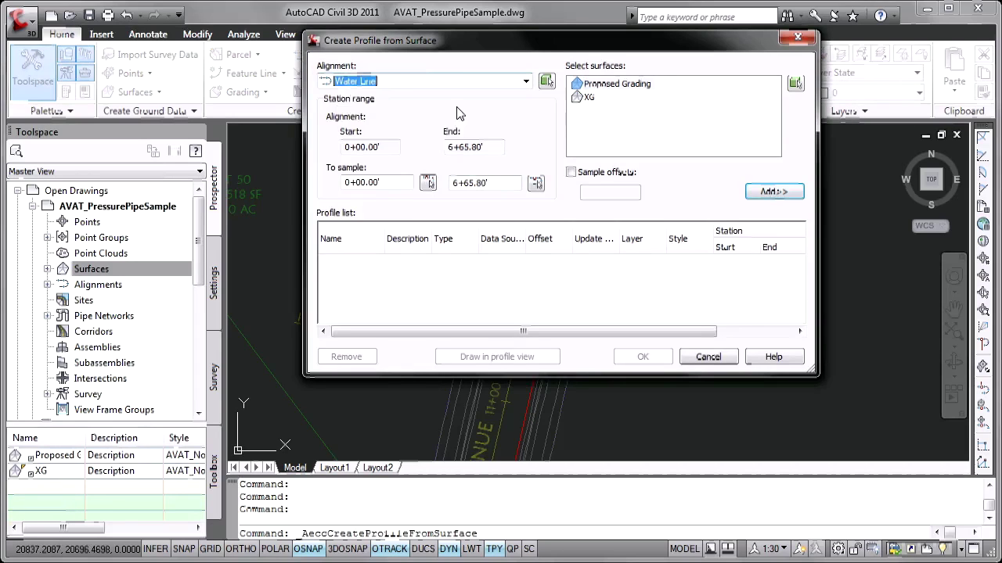
left_click(615, 84)
left_click(774, 192)
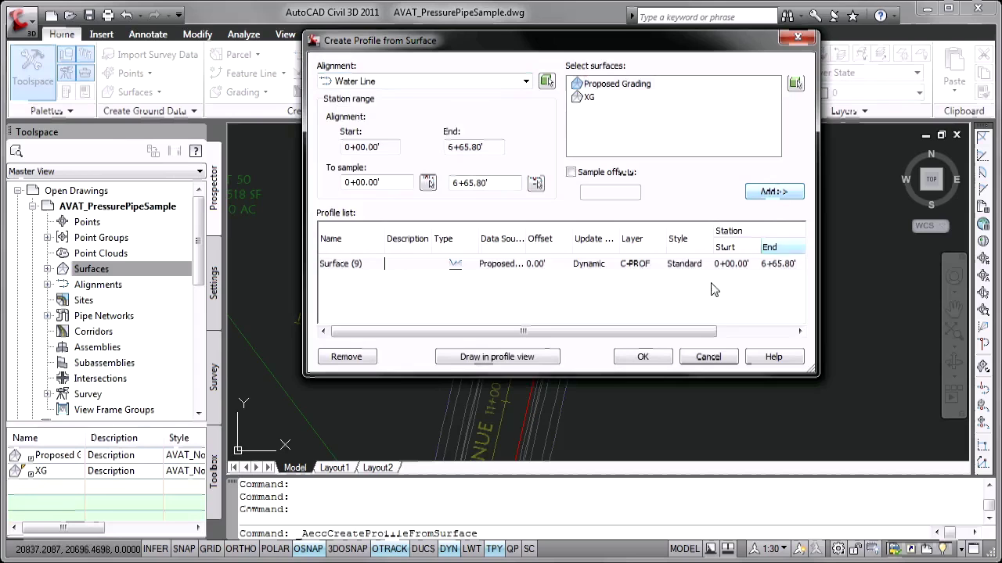
left_click(501, 357)
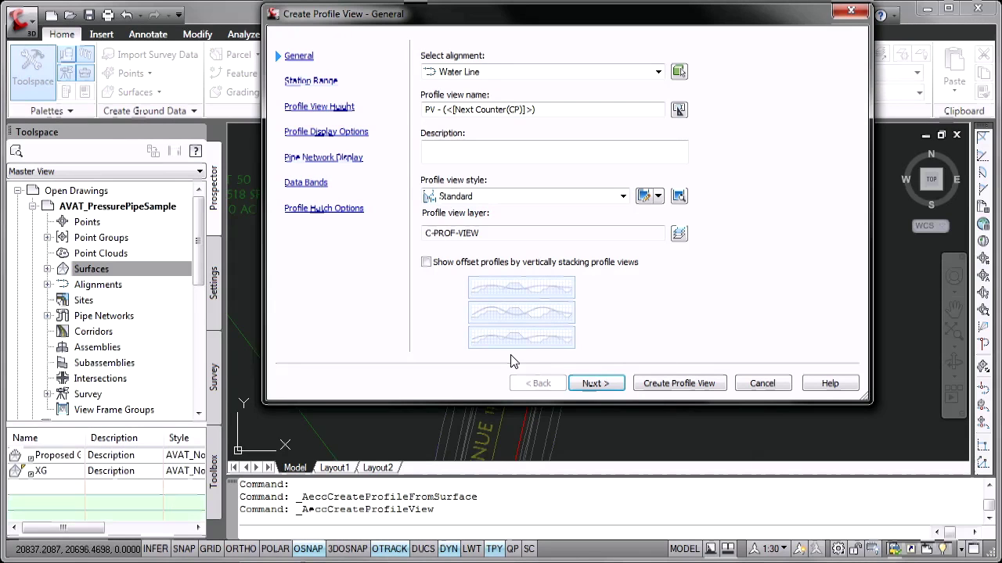
- Set the surface profile's label set to AVAT_No Display in the profile view wizard
left_click(307, 133)
left_click_drag(502, 346, 600, 343)
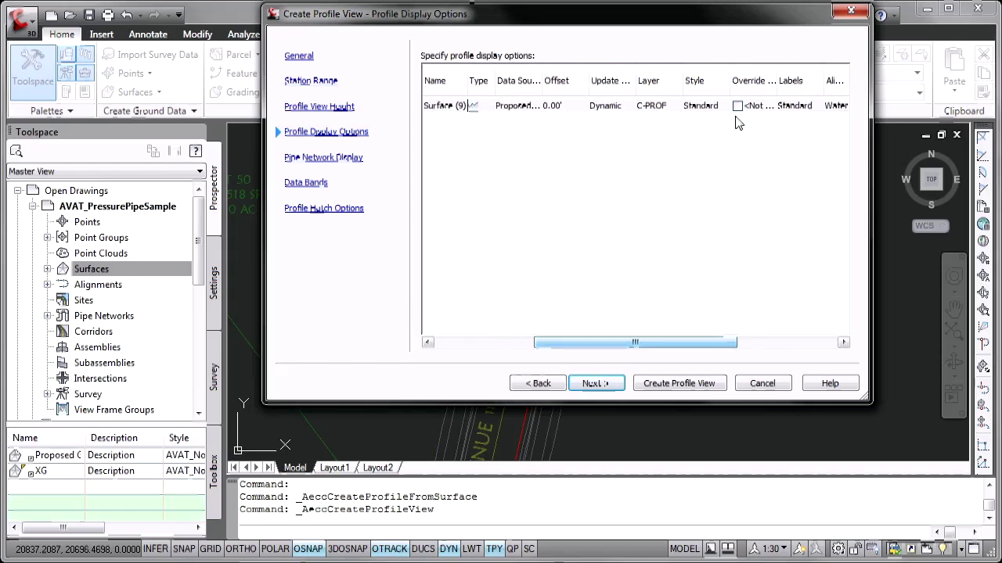
left_click(802, 105)
left_click(656, 153)
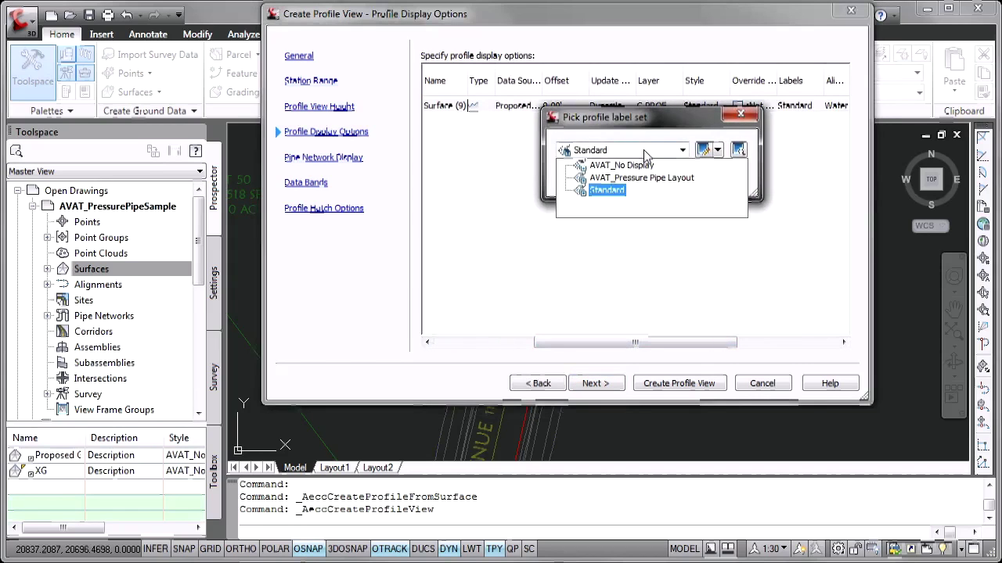
left_click(630, 161)
left_click(604, 187)
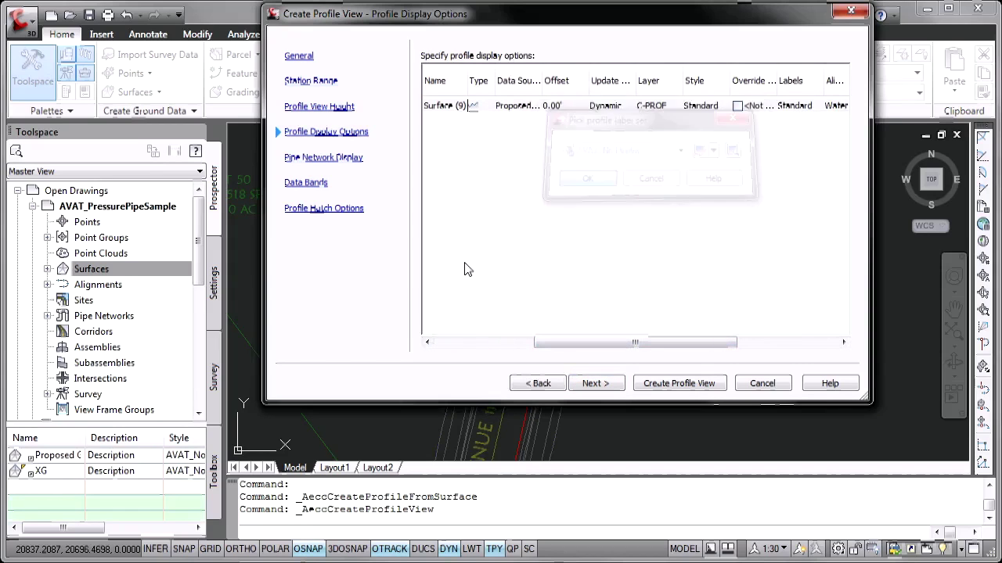
- Include the X-Storm pipe network and place the profile view to the right of the site plan
left_click(332, 161)
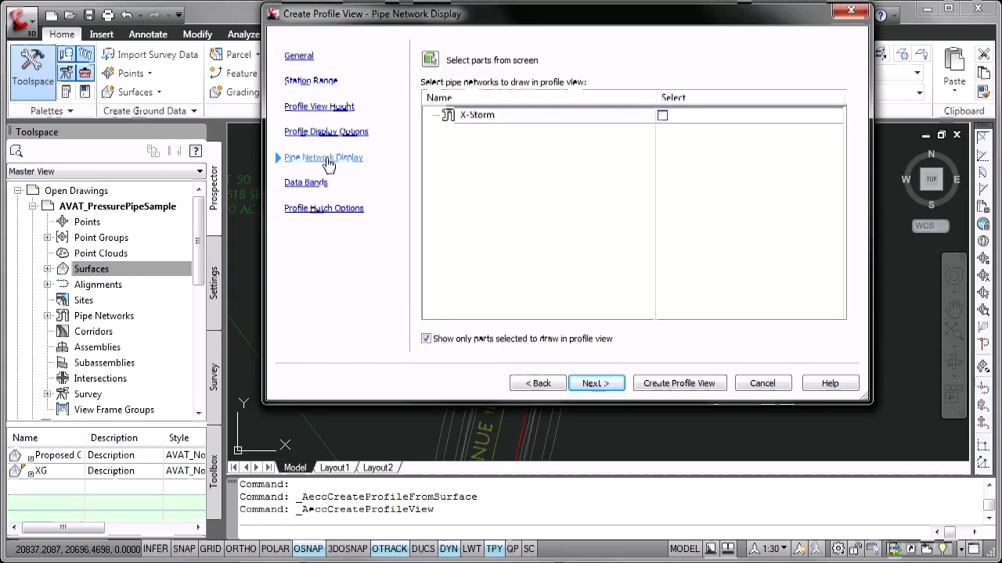
left_click(662, 115)
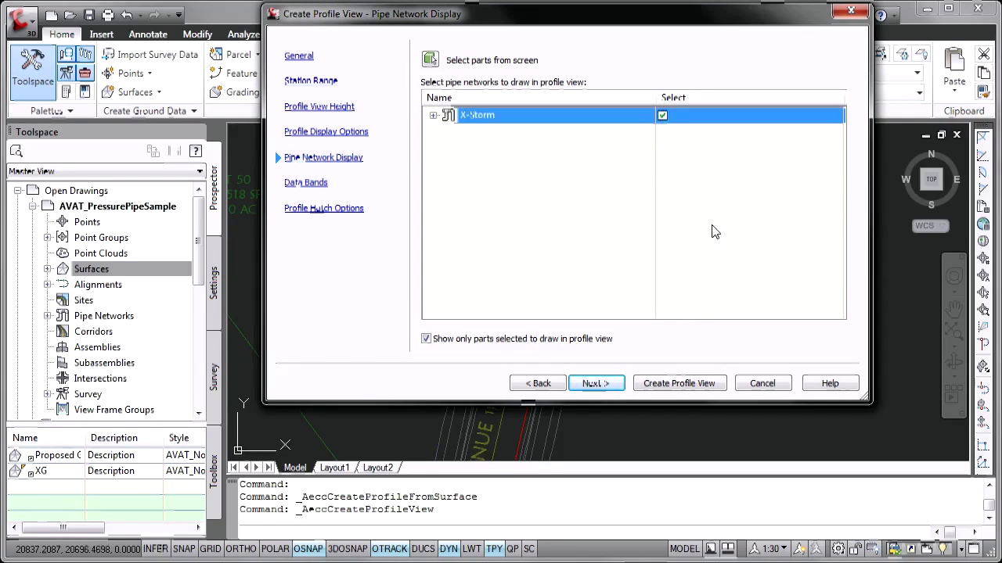
left_click(667, 384)
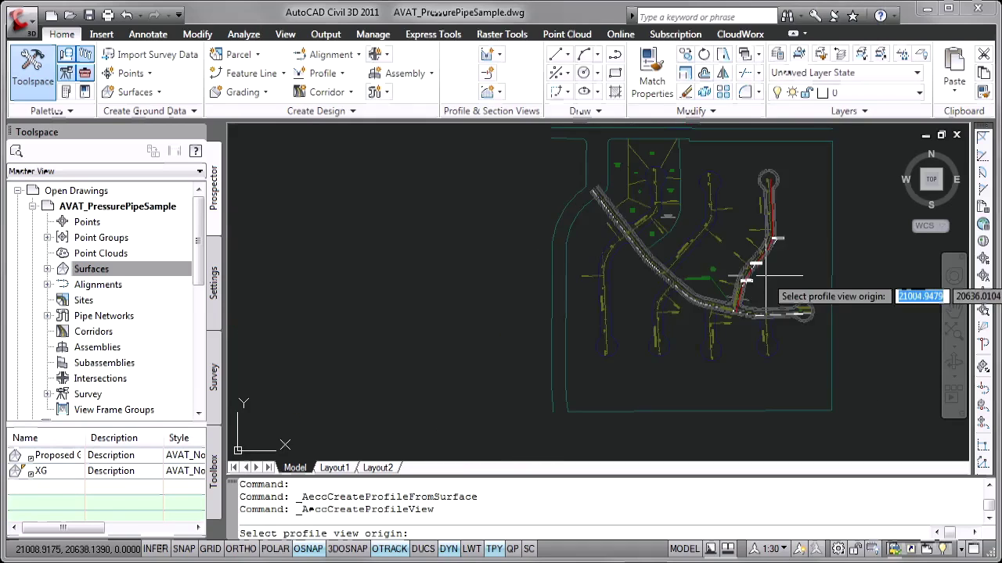
middle_click_drag(767, 276, 506, 276)
left_click(642, 254)
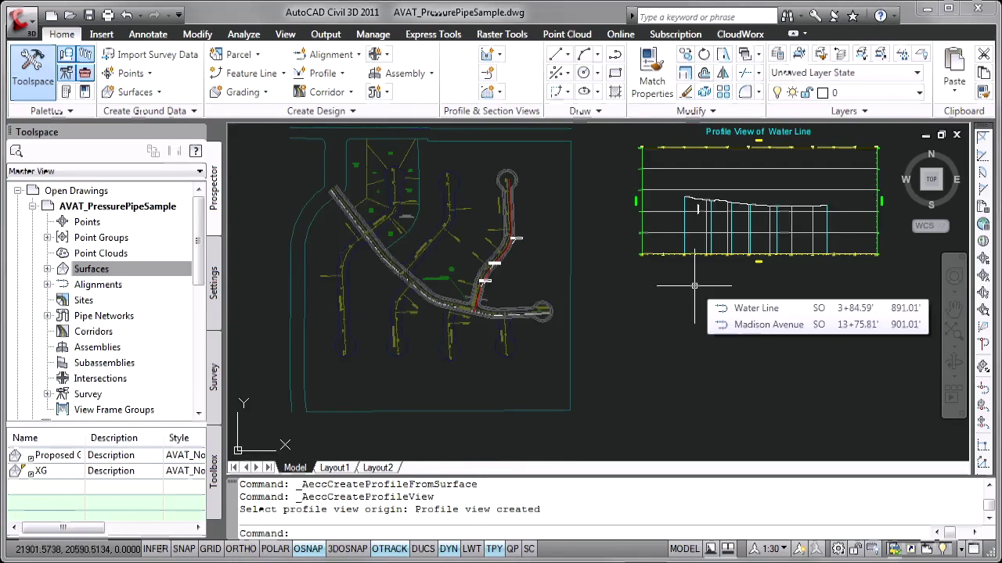
key("Escape")
key("Escape")
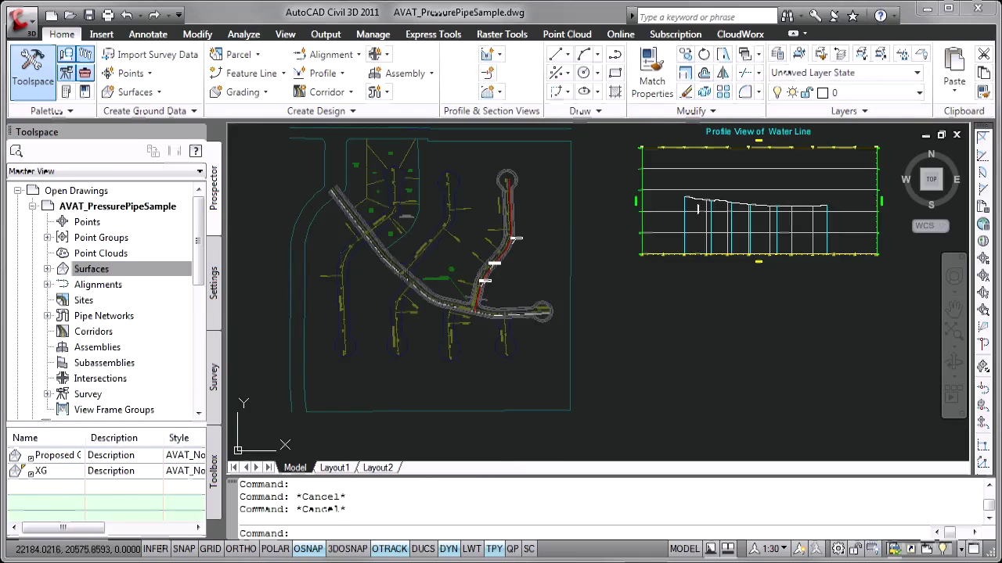
mouse_move(780, 211)
middle_mouse_down()
mouse_move(649, 251)
mouse_move(657, 267)
middle_mouse_up()
- Create a new layout profile named Water Line on the Water Line profile view
scroll(657, 267, "up", 5)
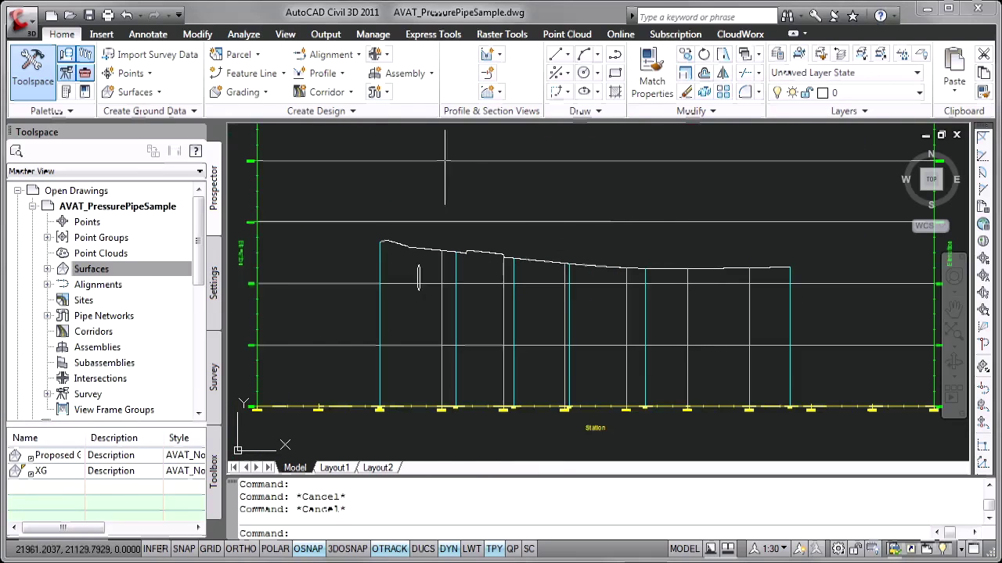
left_click(327, 76)
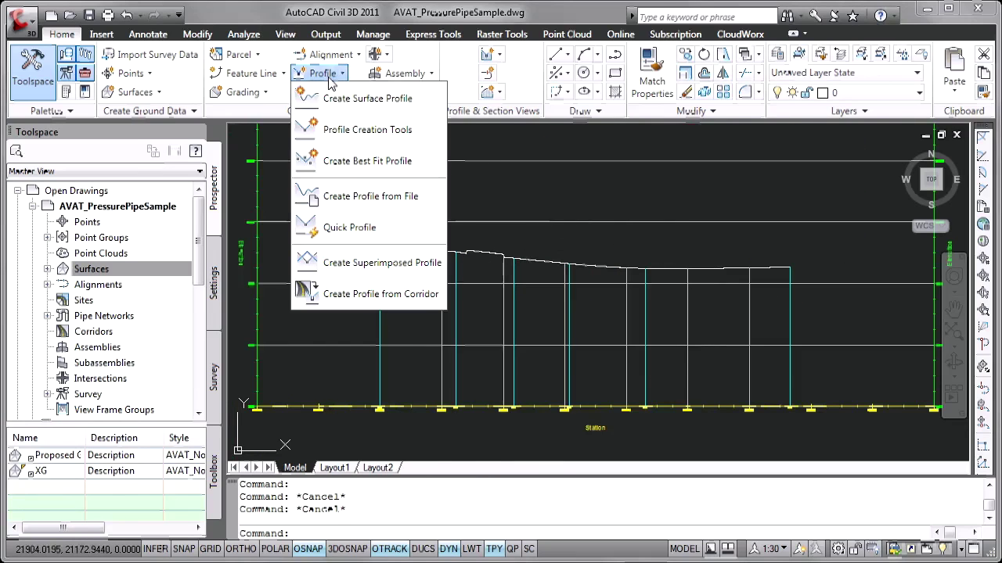
left_click(382, 132)
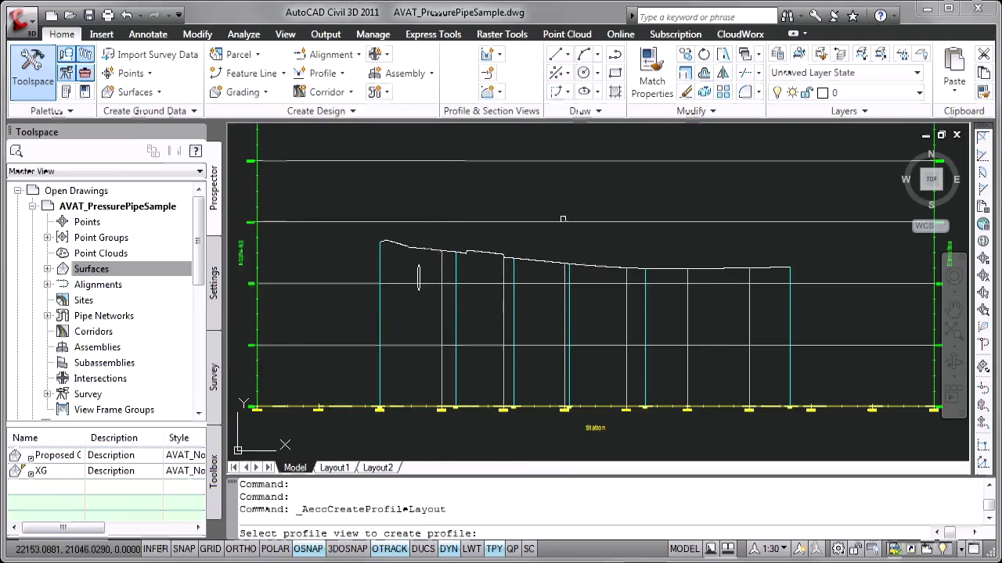
left_click(418, 278)
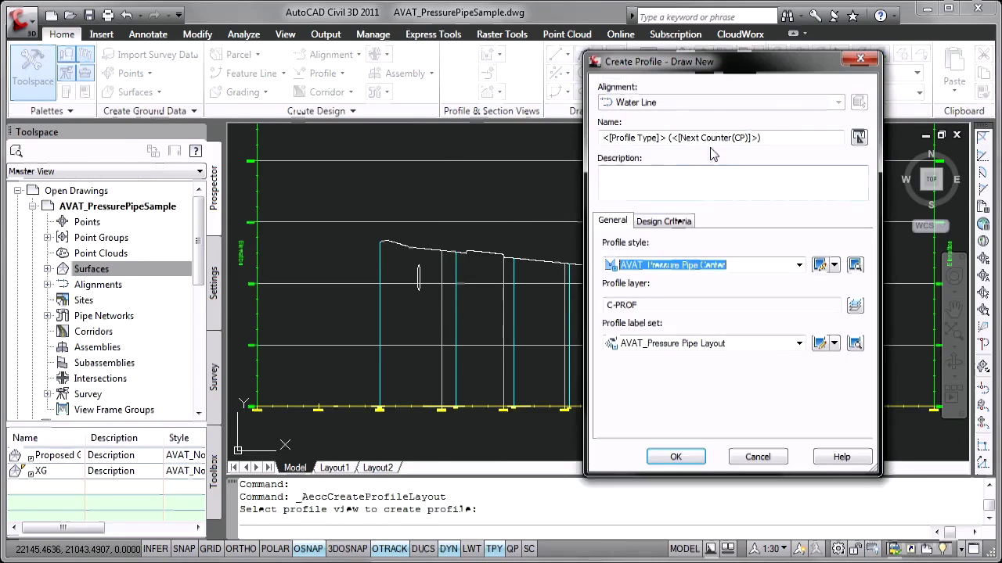
left_click_drag(761, 138, 594, 141)
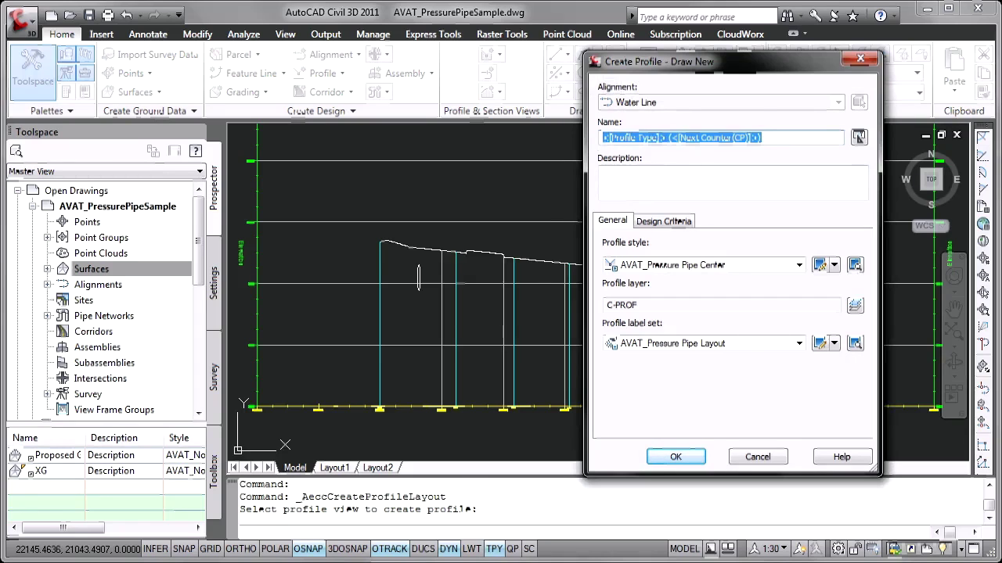
type("Water Line")
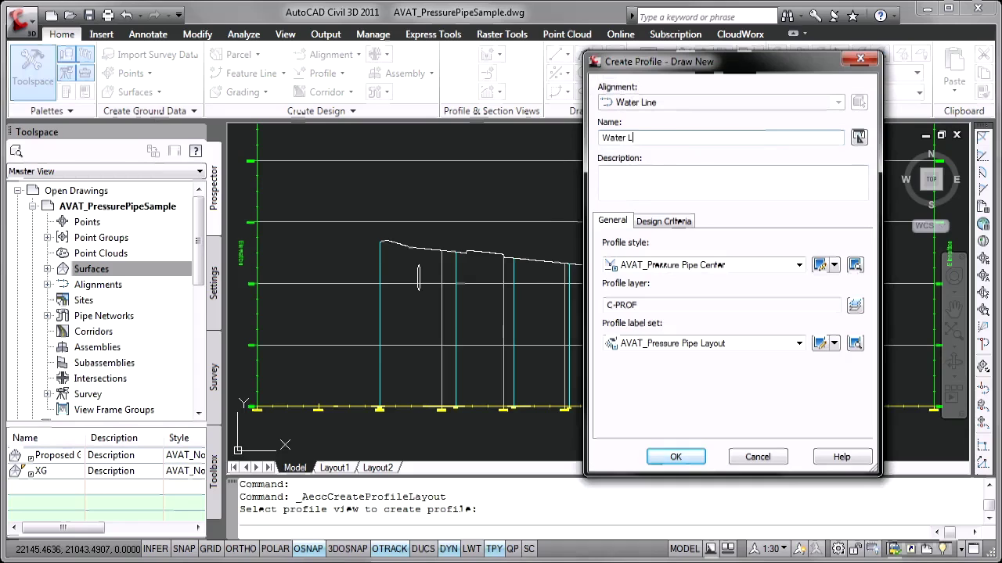
left_click(675, 457)
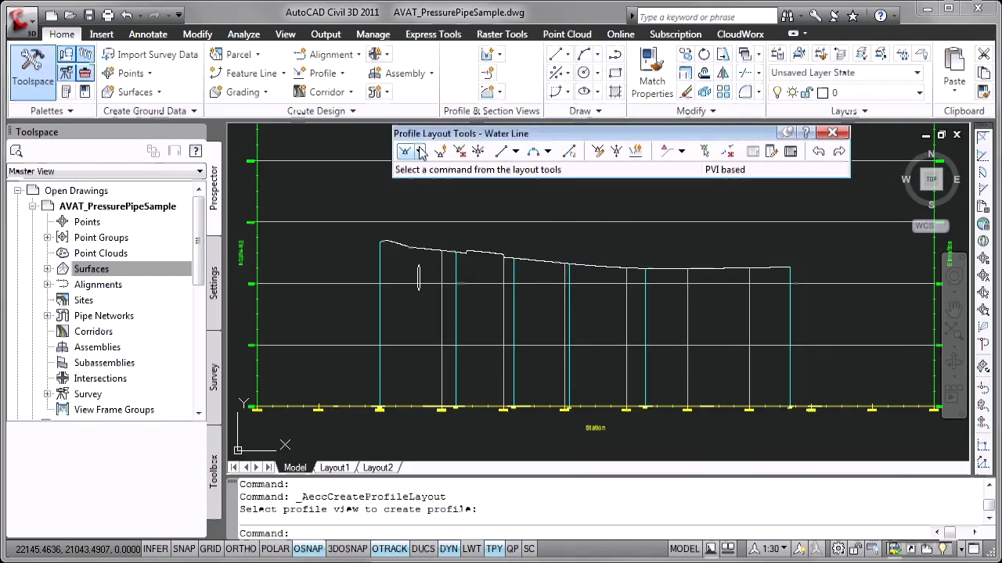
- Draw tangents without curves along the ground line from its left end to its right end
left_click(419, 151)
left_click(458, 170)
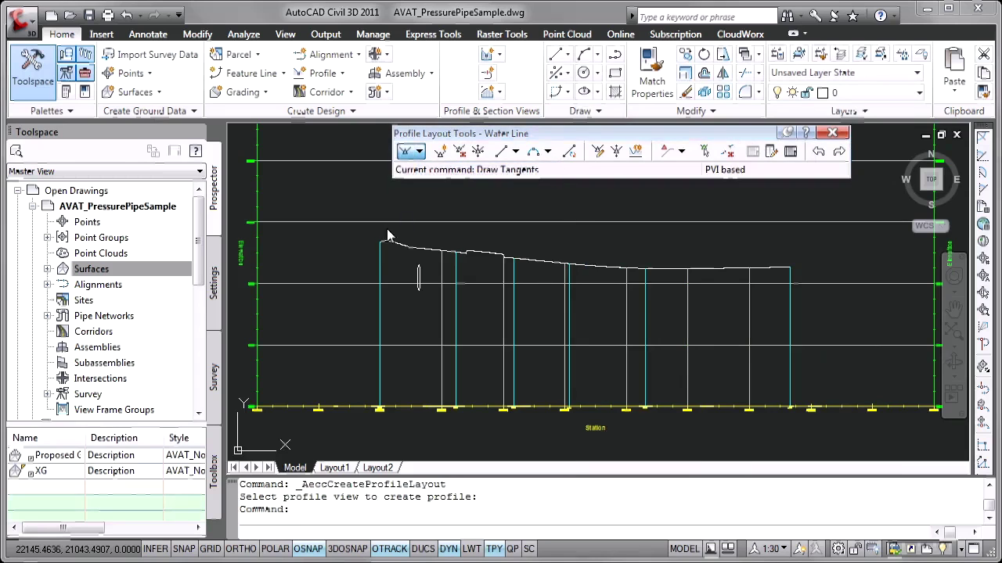
left_click(379, 241)
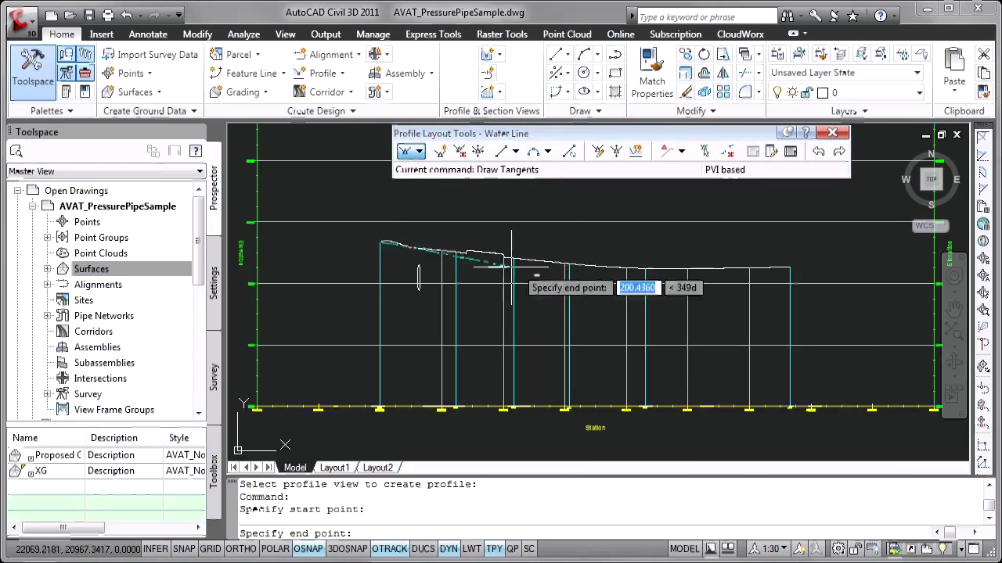
left_click(588, 266)
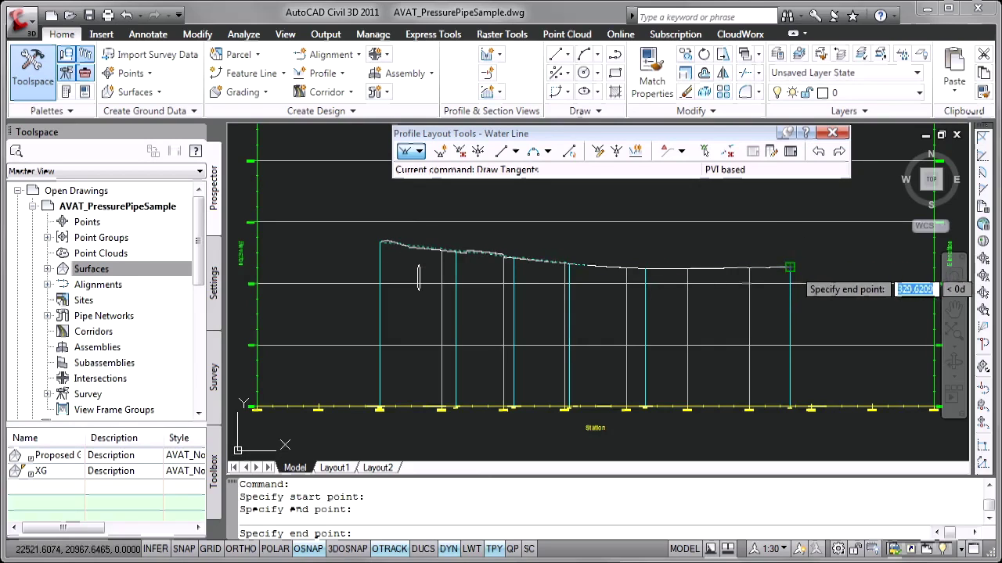
left_click(789, 268)
key("Return")
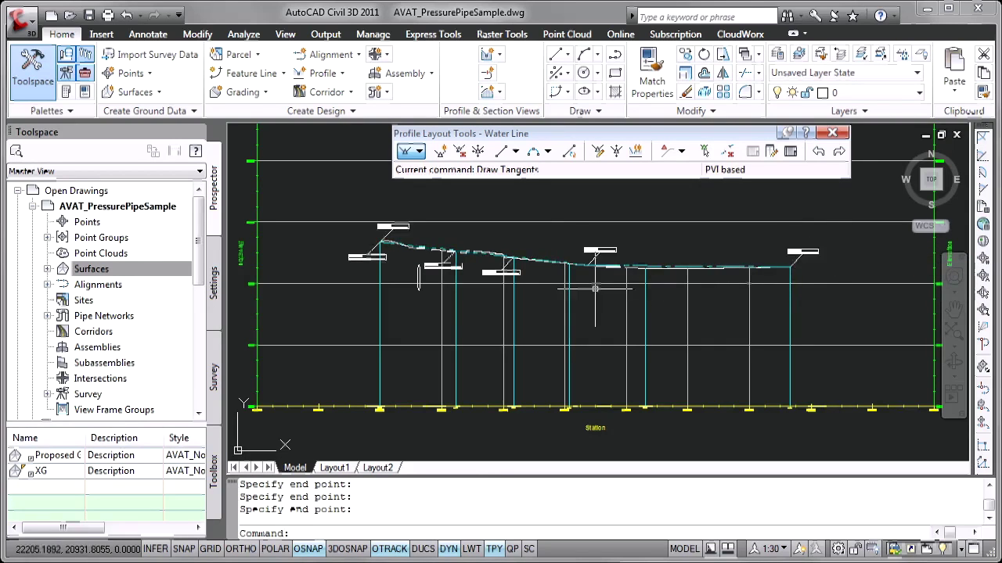
- Lower all PVIs of the Water Line profile by 5.5
left_click(616, 151)
type("-5.5")
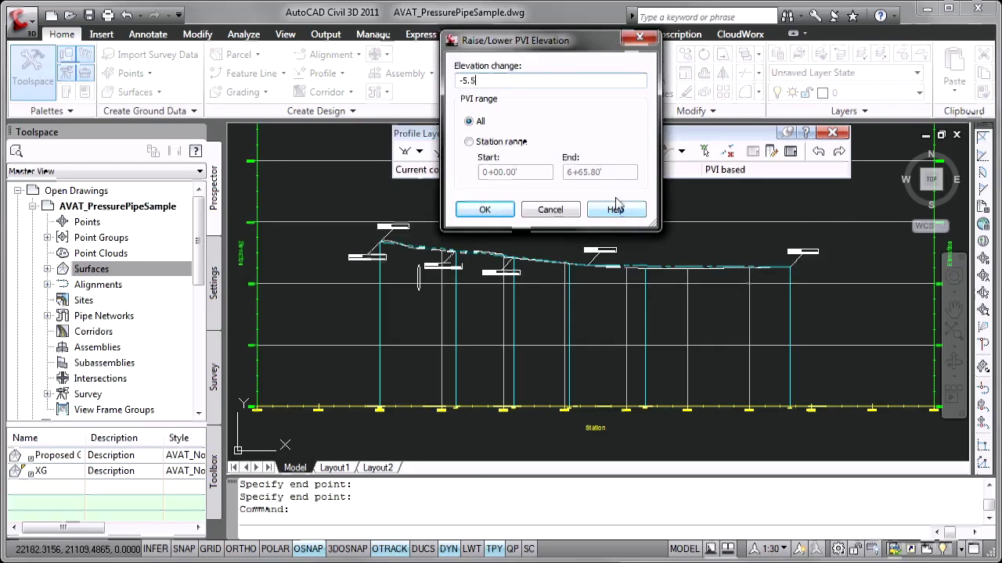
left_click(485, 209)
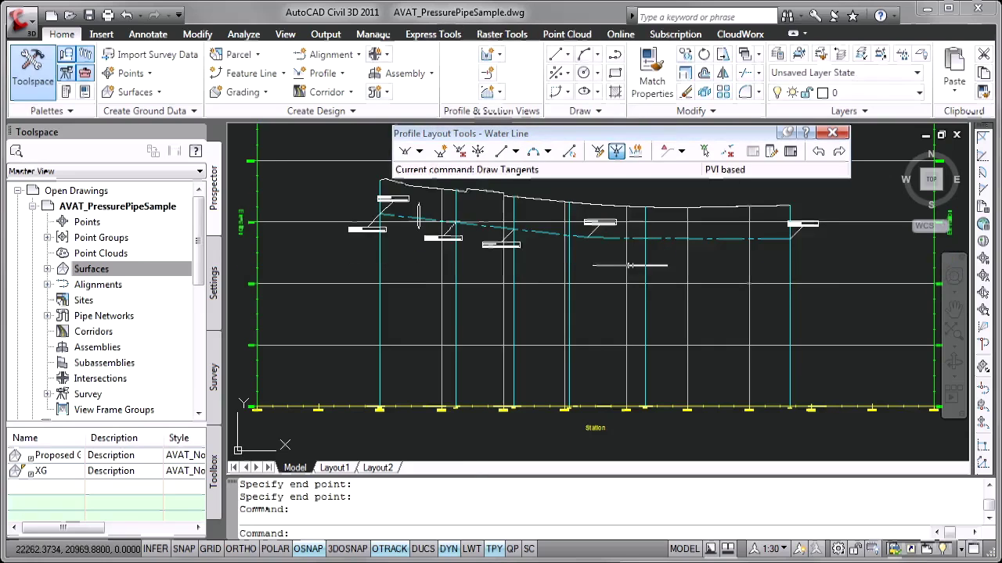
- Close the profile layout tools and pan to show the water line's 0+00.00 start
left_click(831, 133)
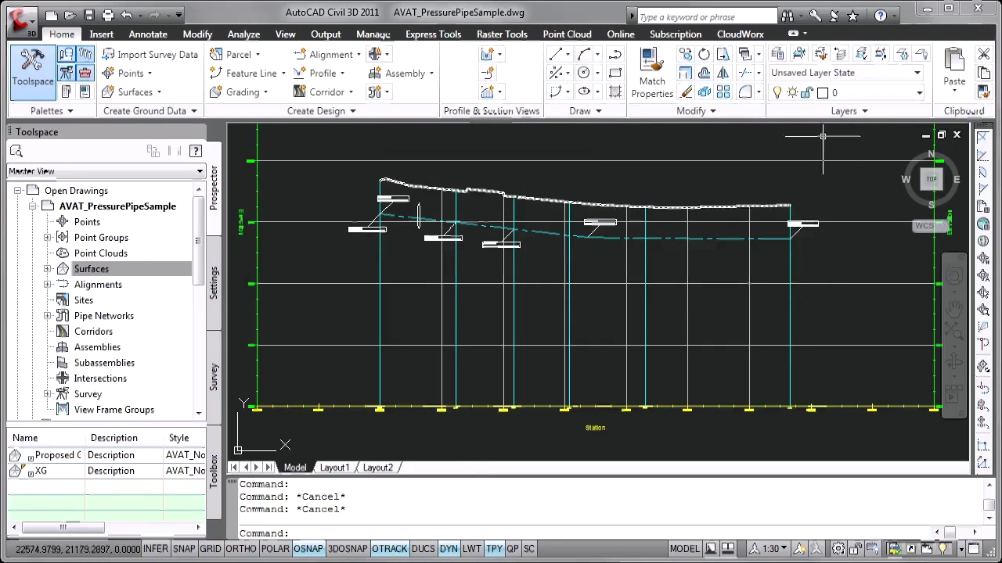
scroll(595, 270, "up", 5)
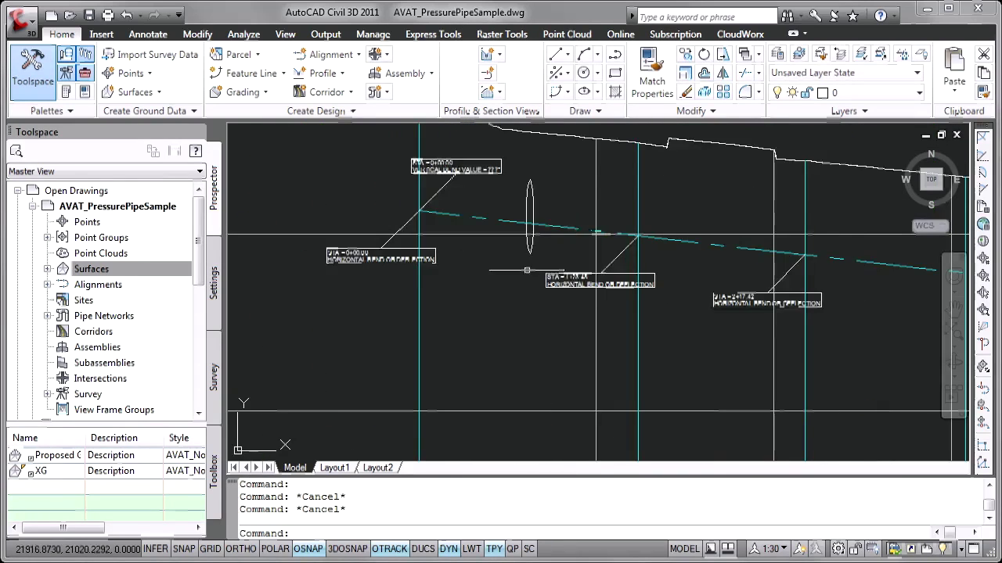
scroll(526, 270, "up", 4)
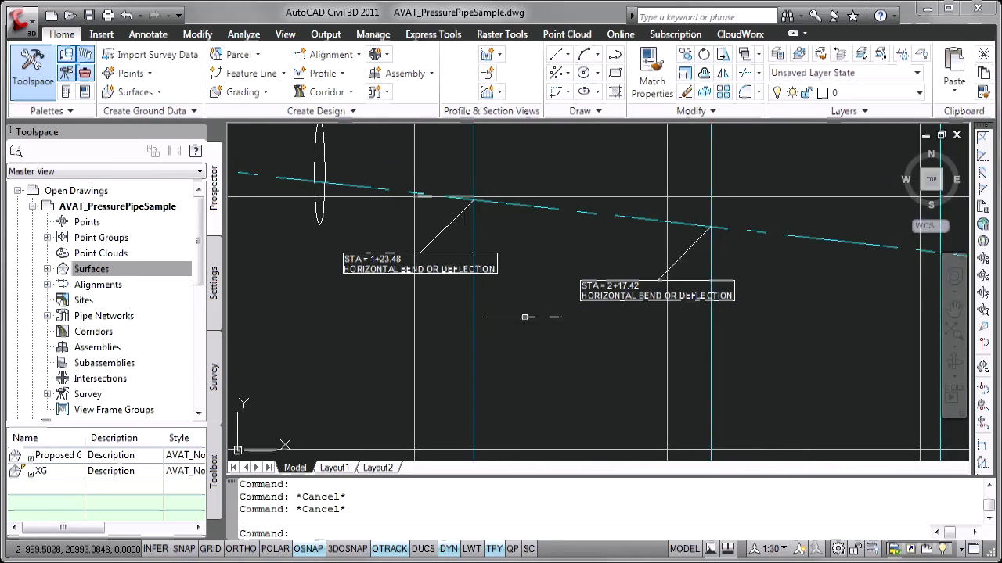
mouse_move(537, 320)
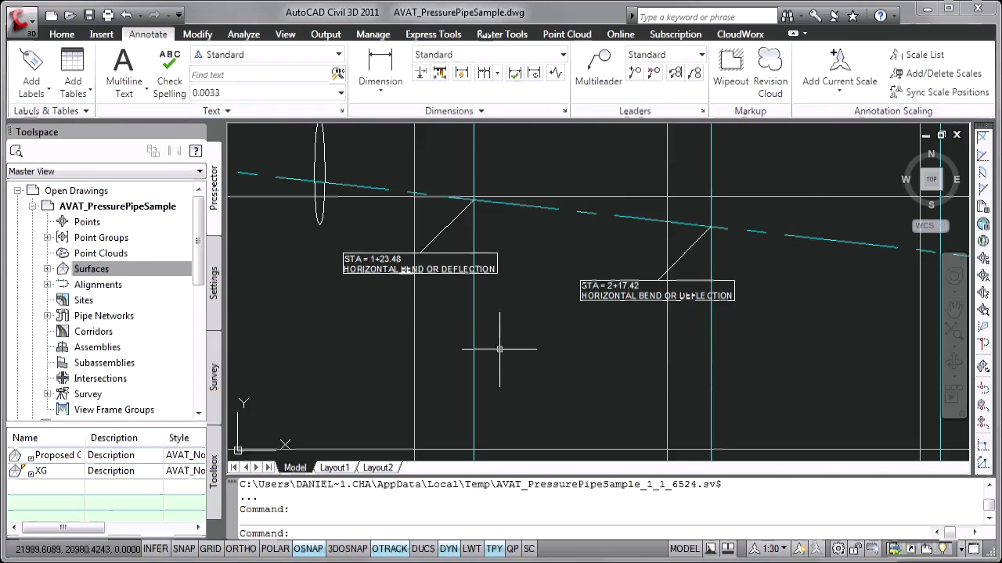
mouse_move(477, 356)
middle_mouse_down()
mouse_move(710, 378)
mouse_move(785, 401)
middle_mouse_up()
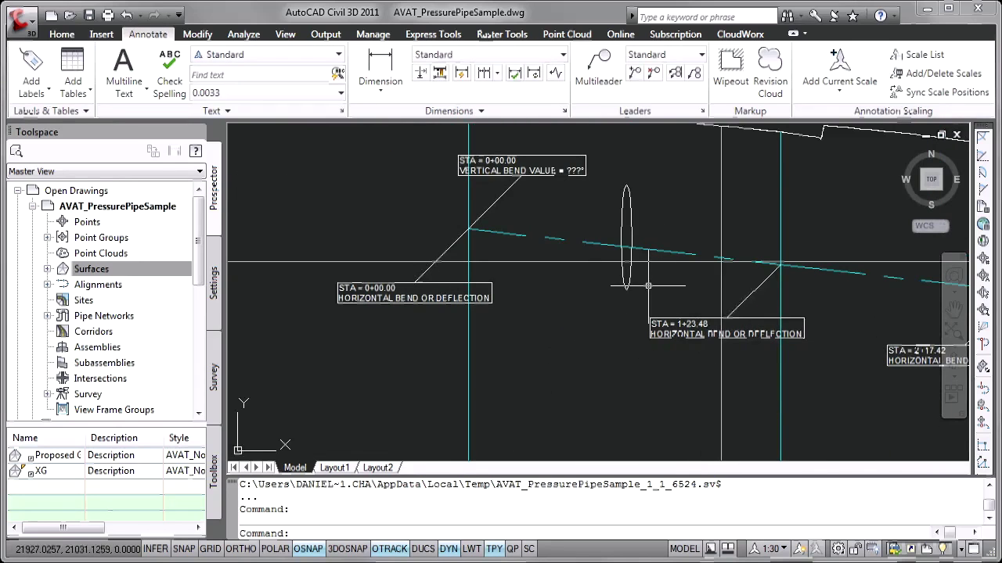
mouse_move(648, 286)
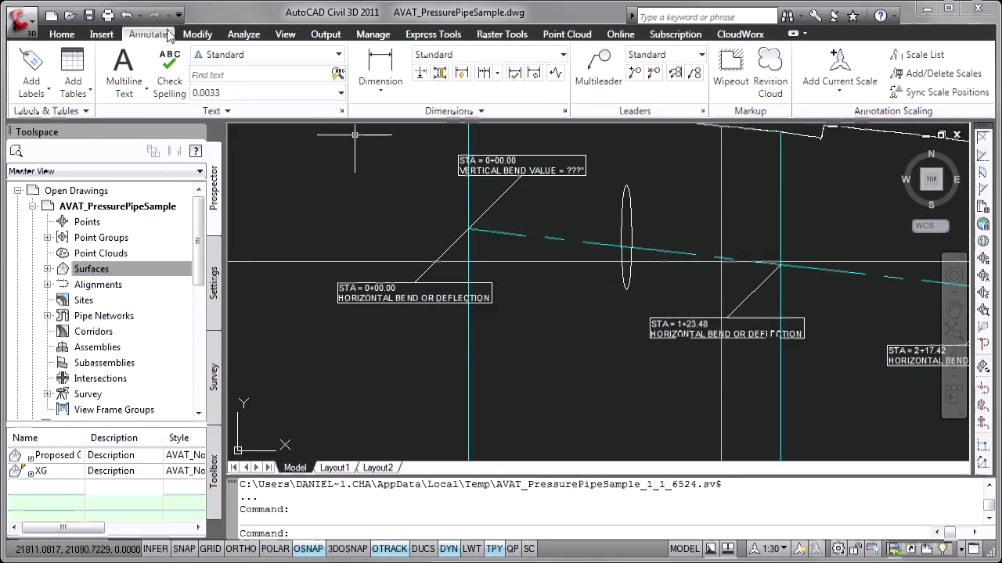
- Add a station-elevation label in the profile view reading STA 0+62.57, ELEV 88.88
left_click(31, 86)
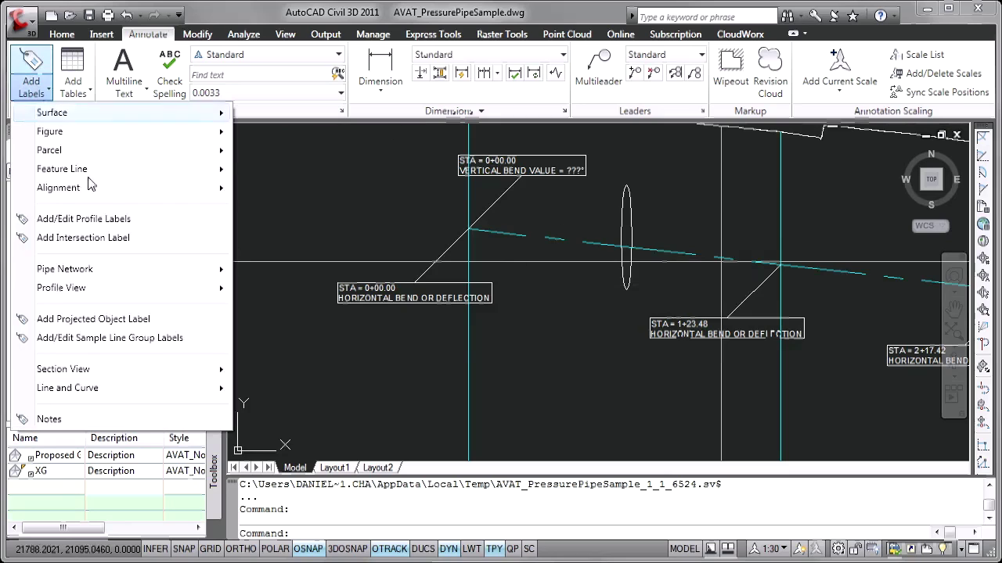
mouse_move(116, 290)
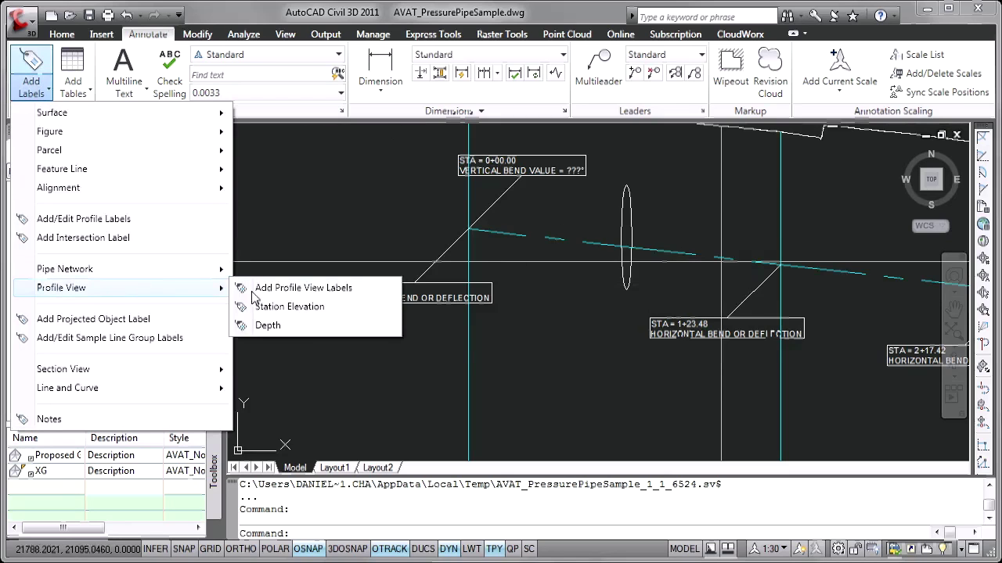
left_click(291, 306)
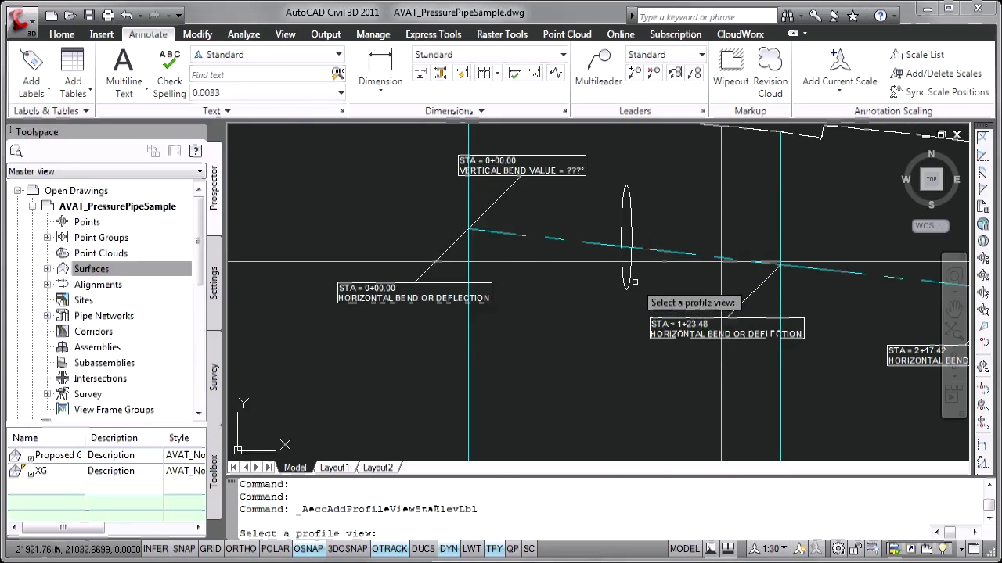
left_click(635, 282)
left_click(627, 291)
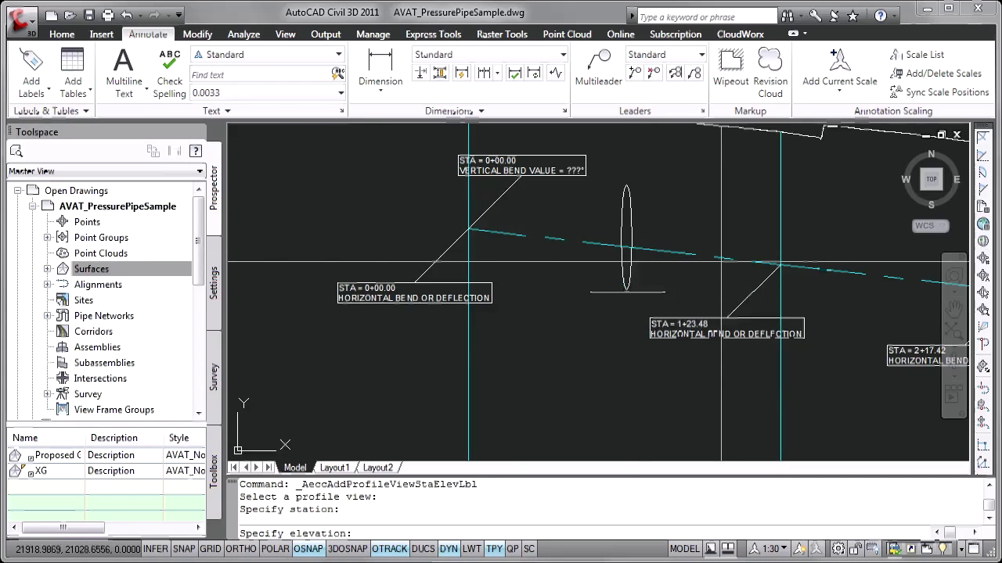
left_click(627, 289)
key("Escape")
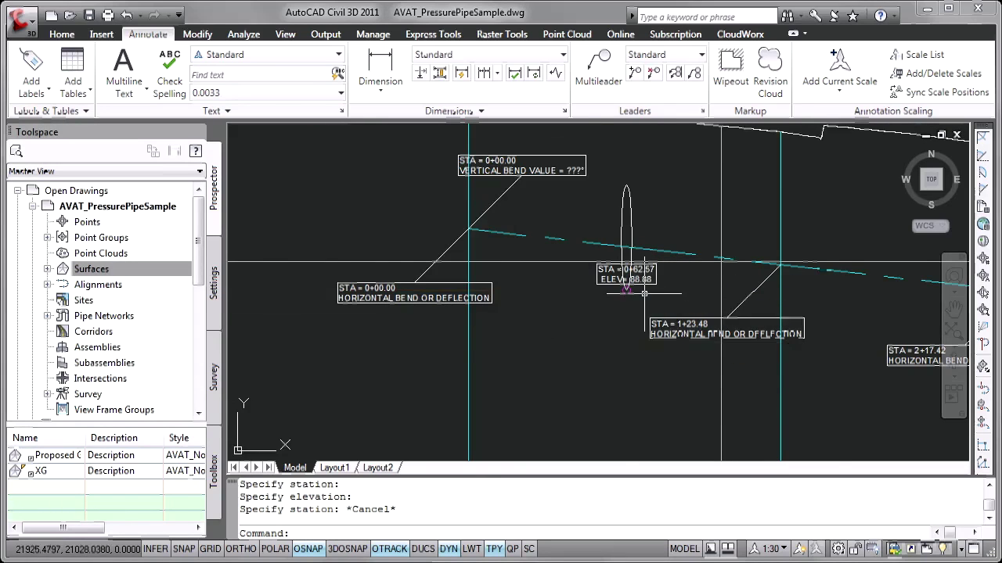
scroll(644, 292, "up", 3)
- Insert the vertical bend block in the profile view at station 62.57, elevation 86.8
type("i")
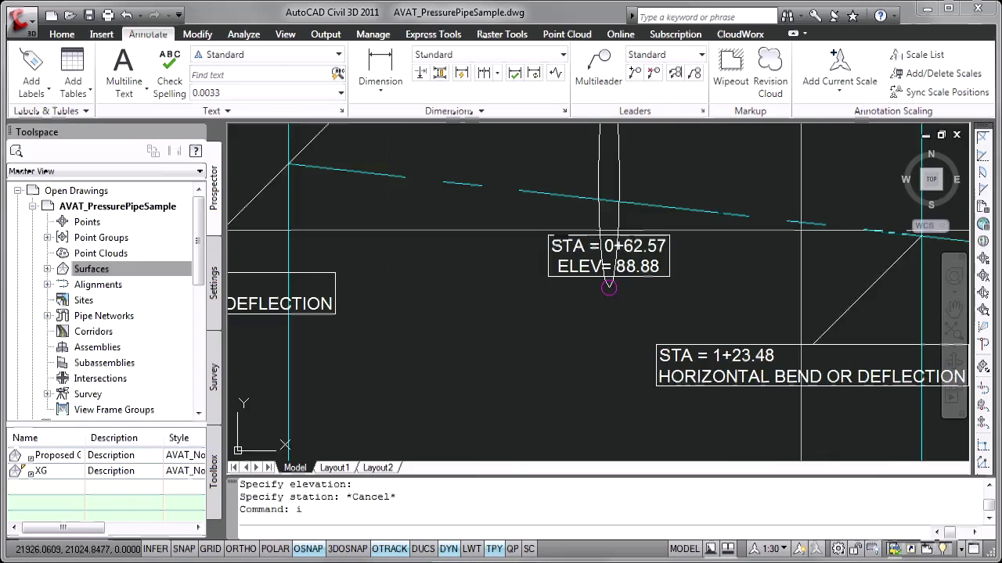
key("Return")
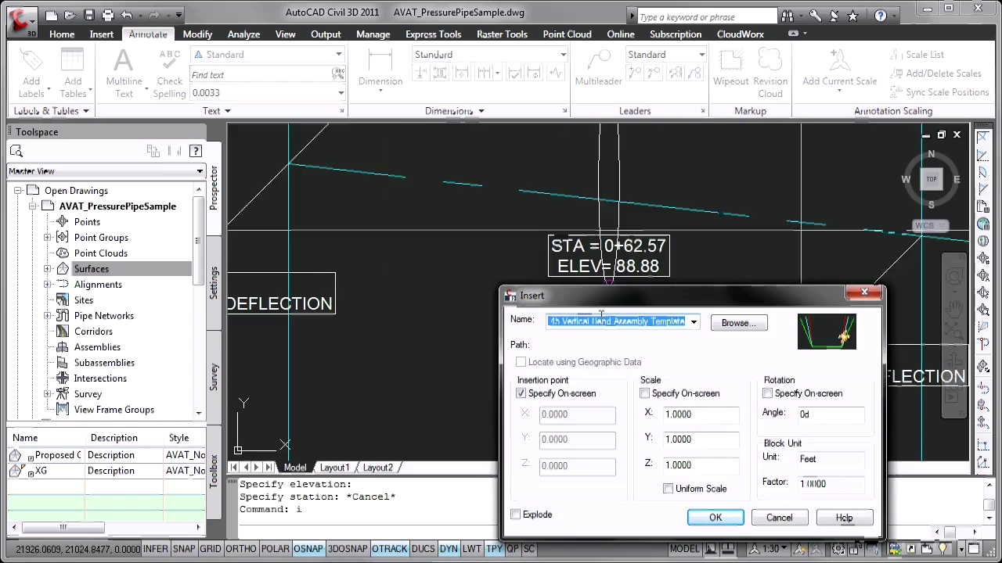
left_click(713, 519)
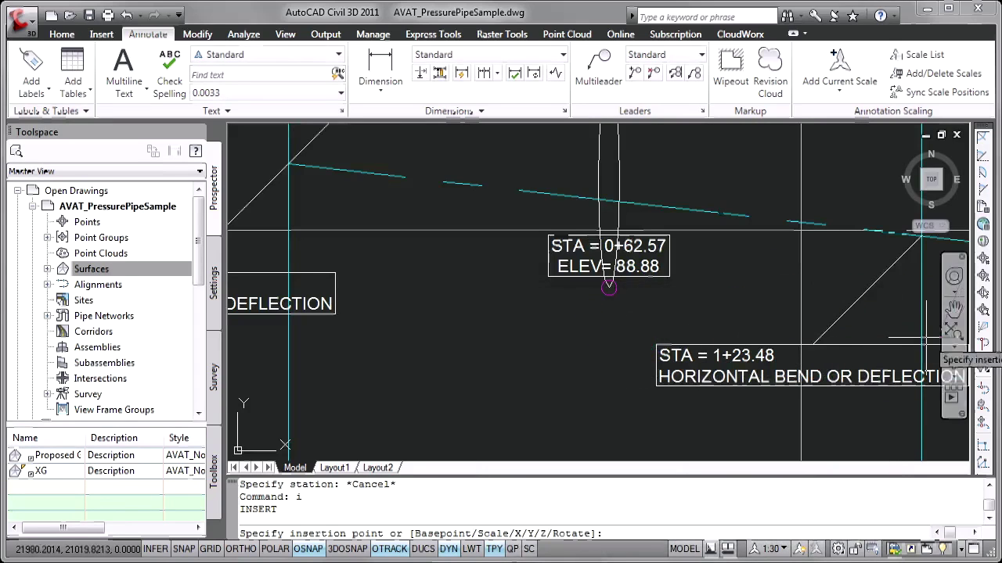
left_click(979, 443)
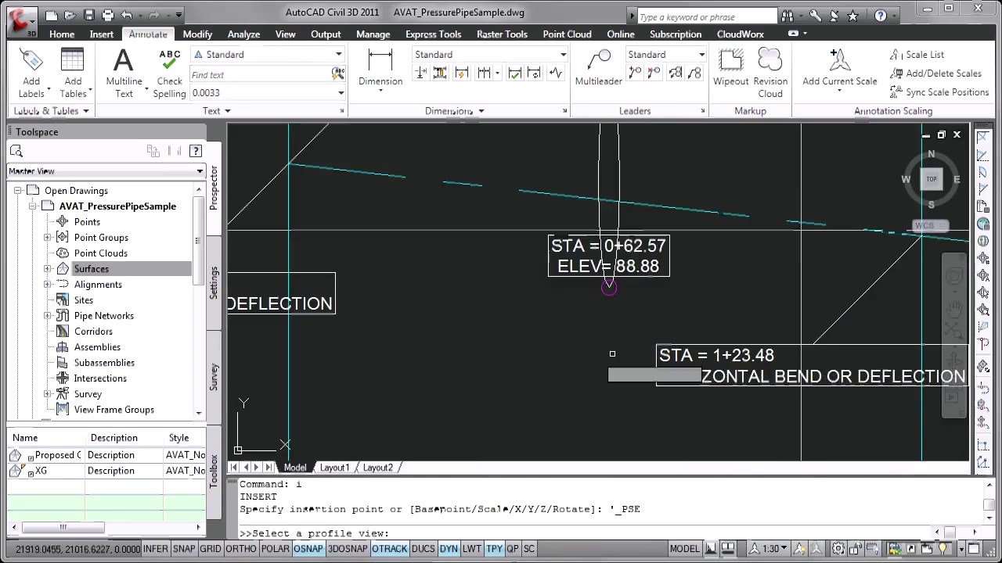
left_click(601, 283)
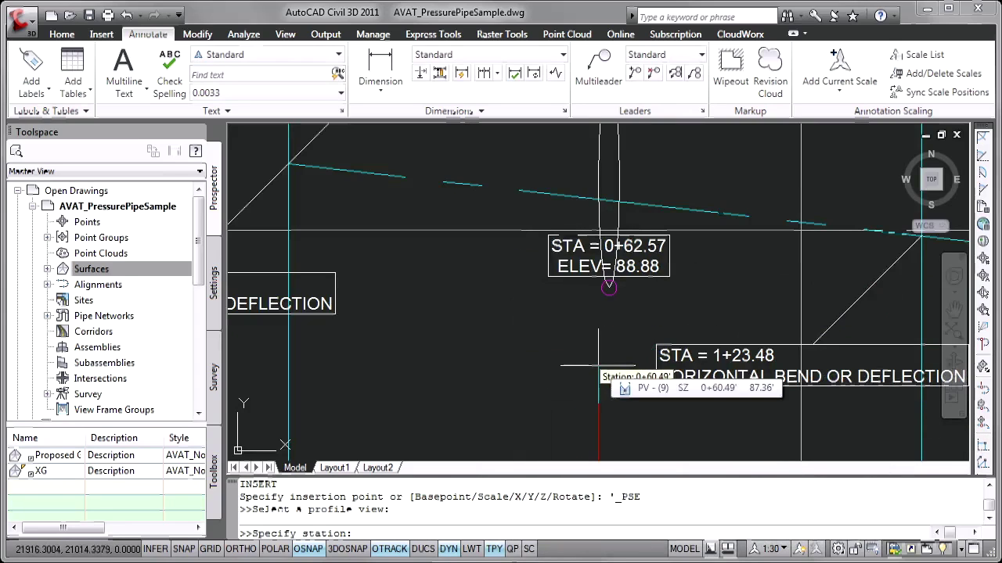
type("62.57")
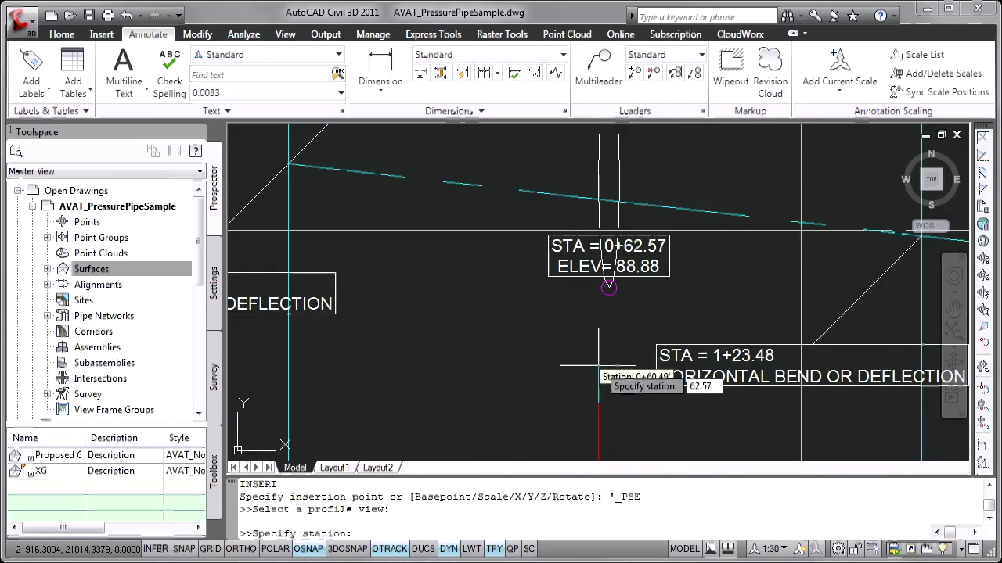
key("Return")
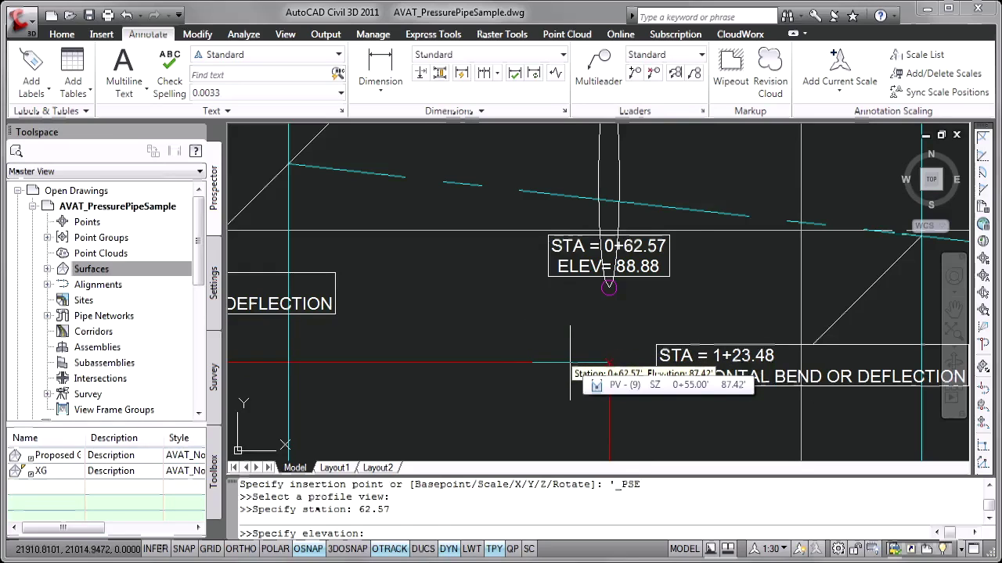
type("8")
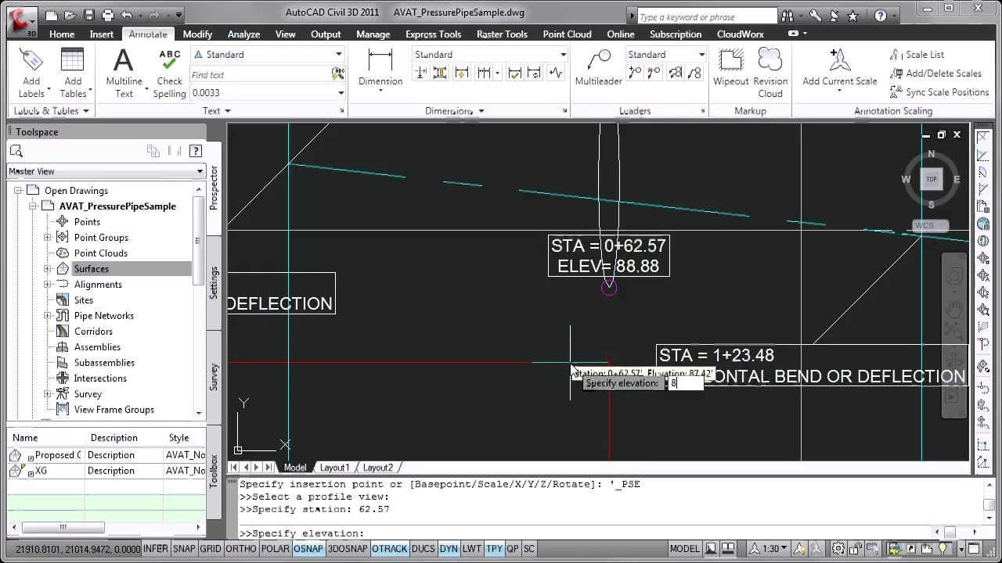
type("6.8")
key("Return")
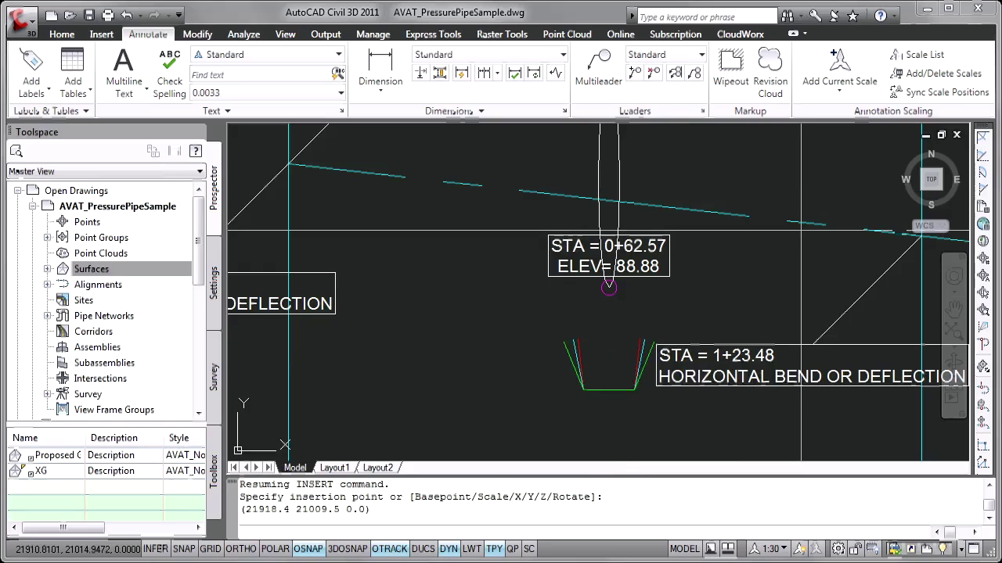
scroll(626, 395, "up", 3)
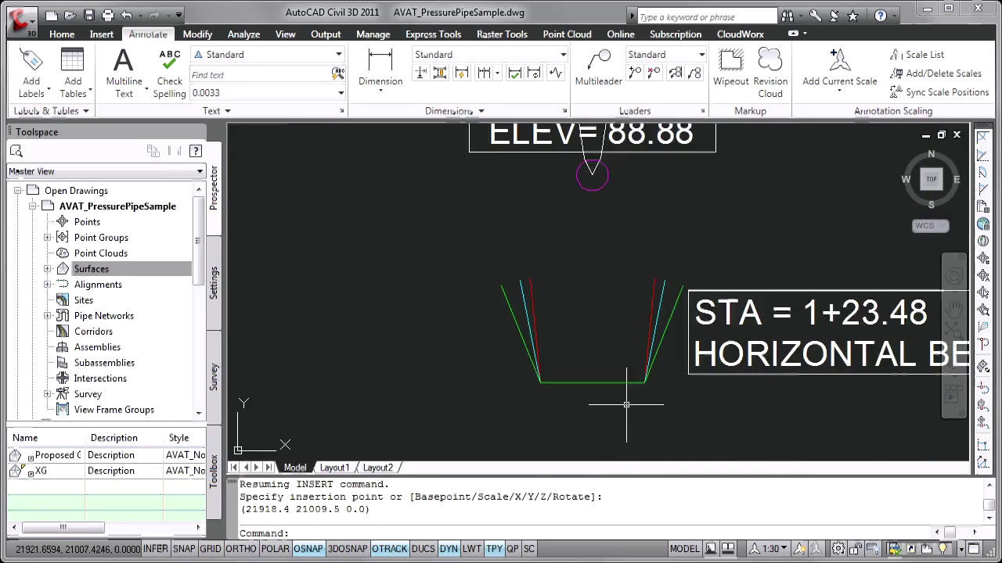
- Select the bend fitting and grip-stretch its right and left arms up to the water line profile
left_click(615, 409)
left_click(598, 362)
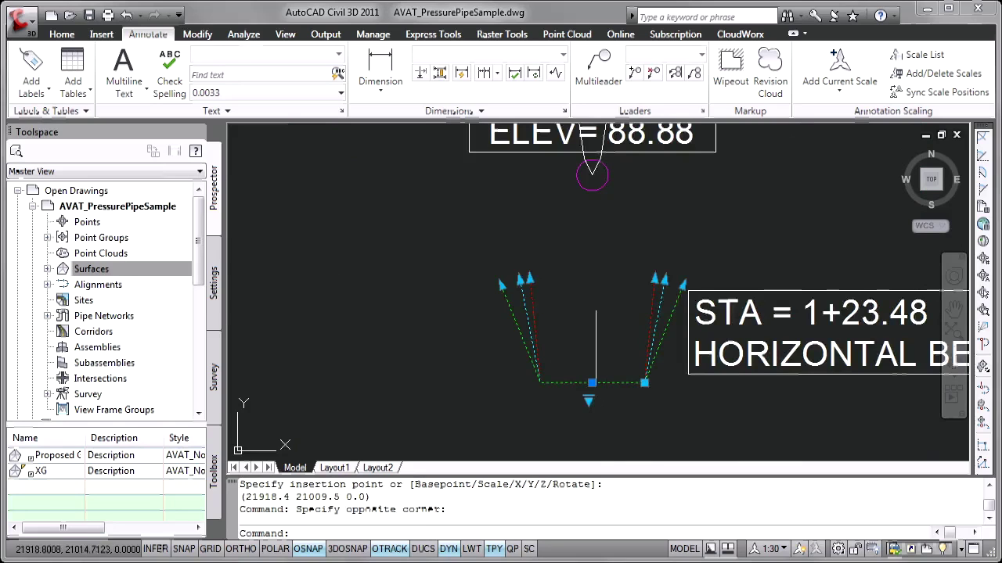
left_click(682, 285)
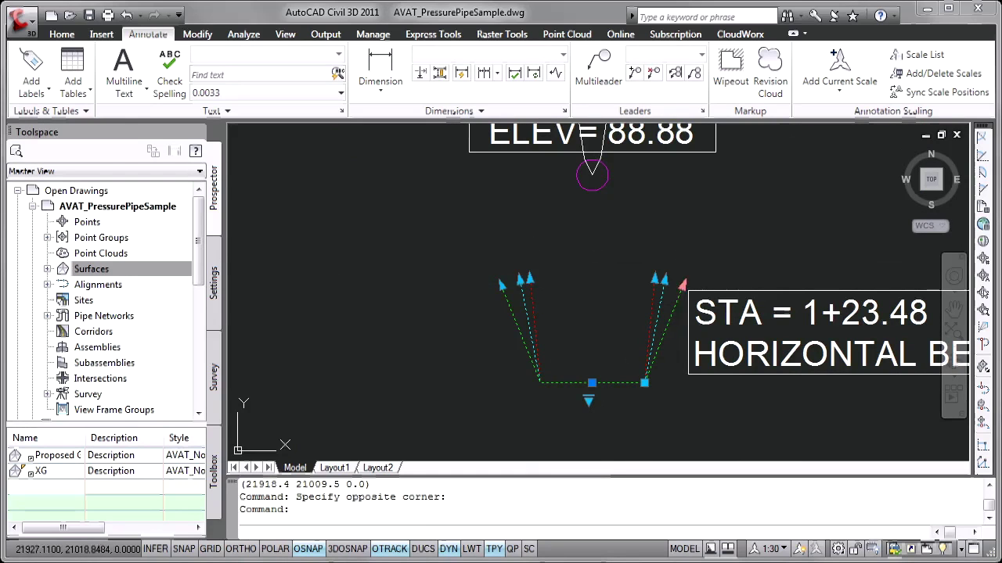
scroll(754, 220, "down", 4)
middle_click_drag(753, 219, 728, 288)
left_click(760, 166)
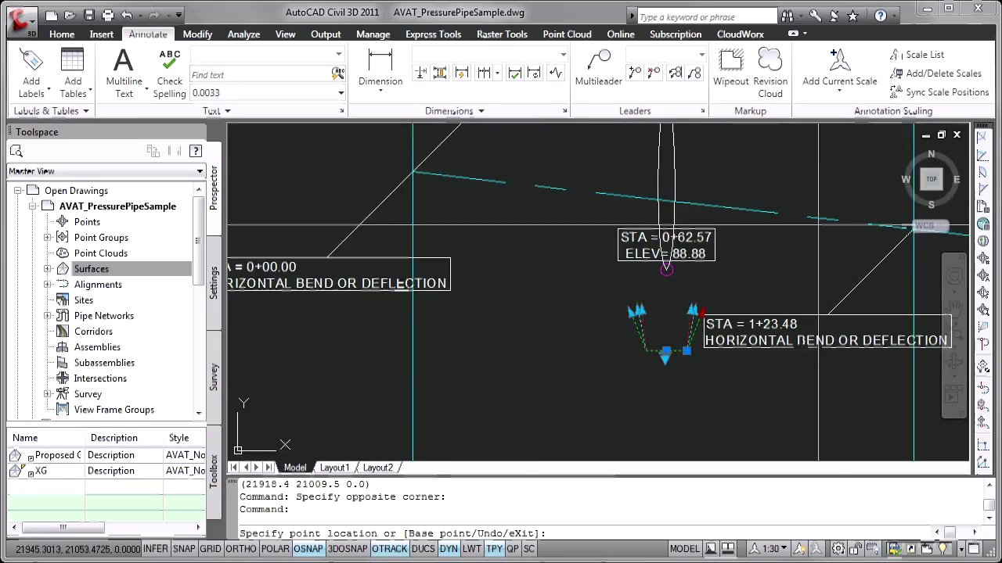
left_click(638, 310)
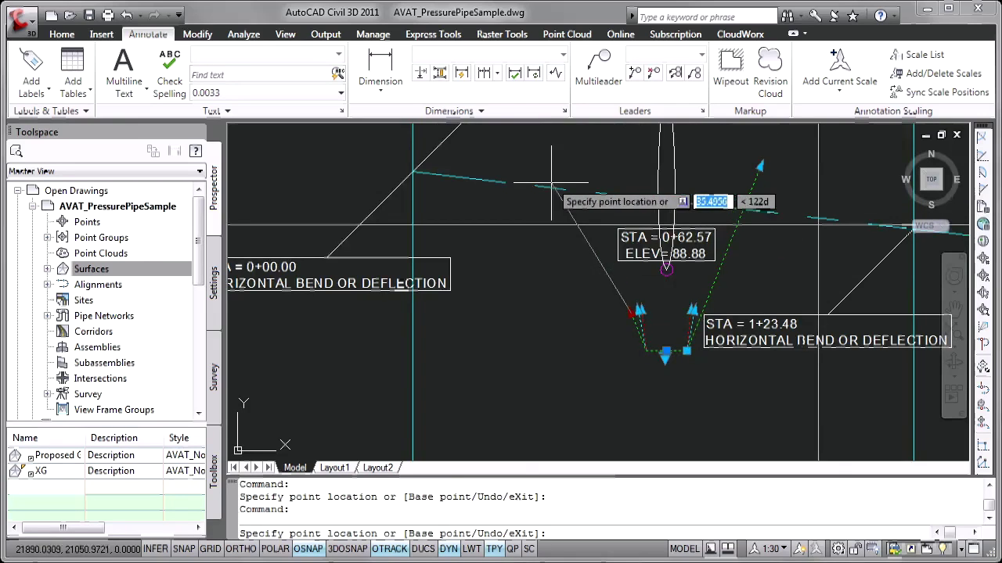
left_click(571, 165)
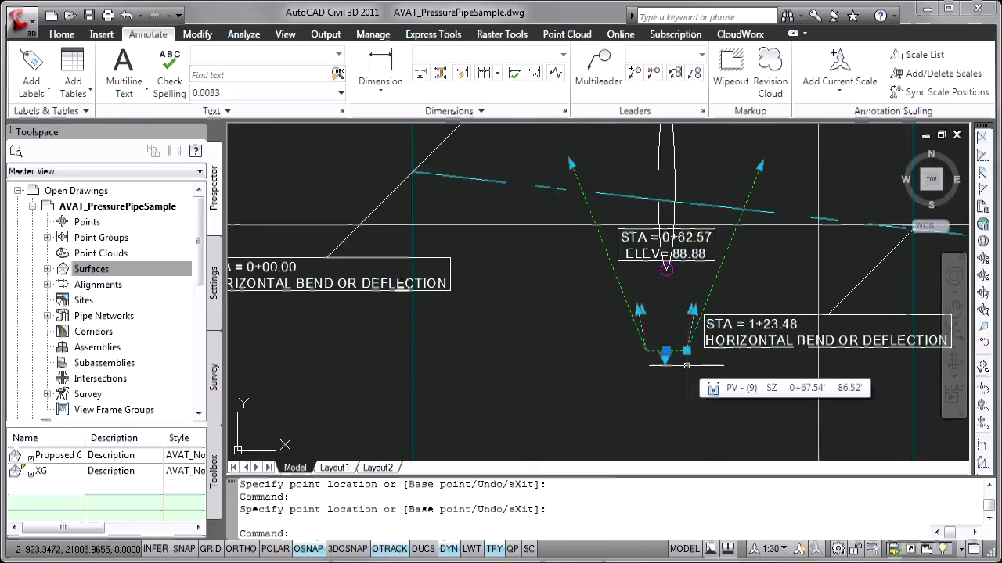
- Insert PVIs at 0+41.81/90.82, 0+57.57/86.88, 0+67.57/86.88 and 0+81.51/90.37 on the Water Line profile
key("Escape")
key("Escape")
key("Escape")
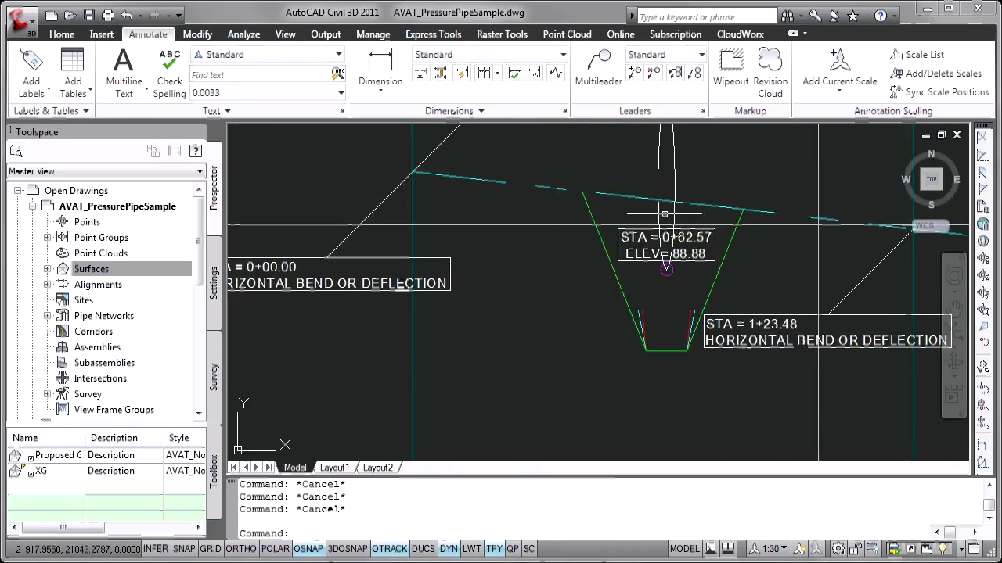
left_click(665, 202)
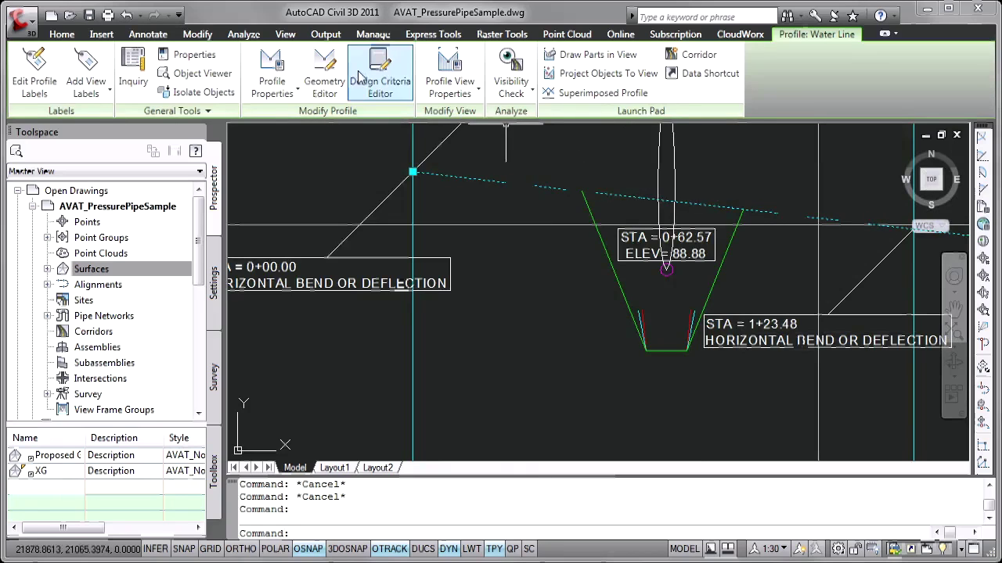
left_click(324, 79)
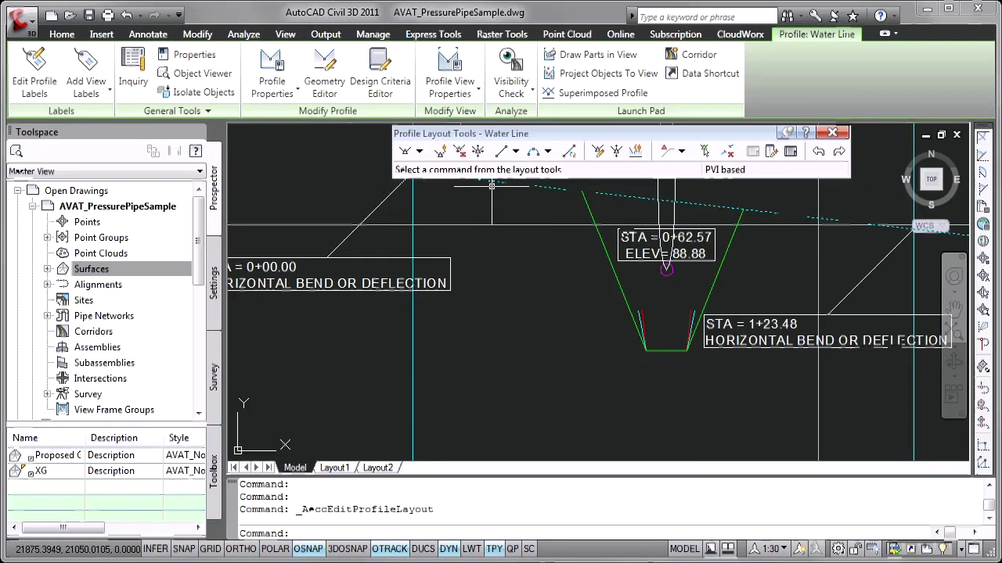
left_click(440, 151)
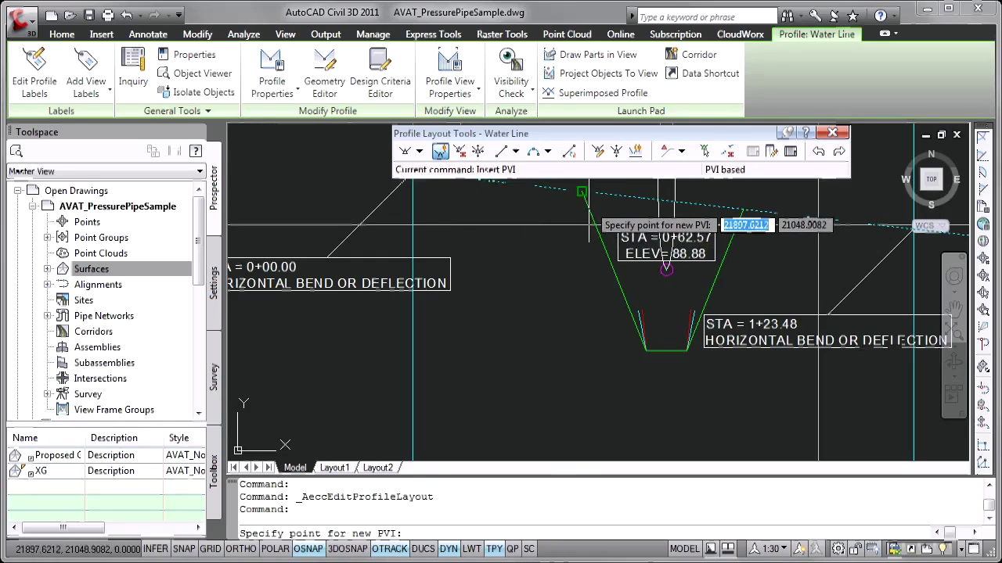
left_click(580, 191)
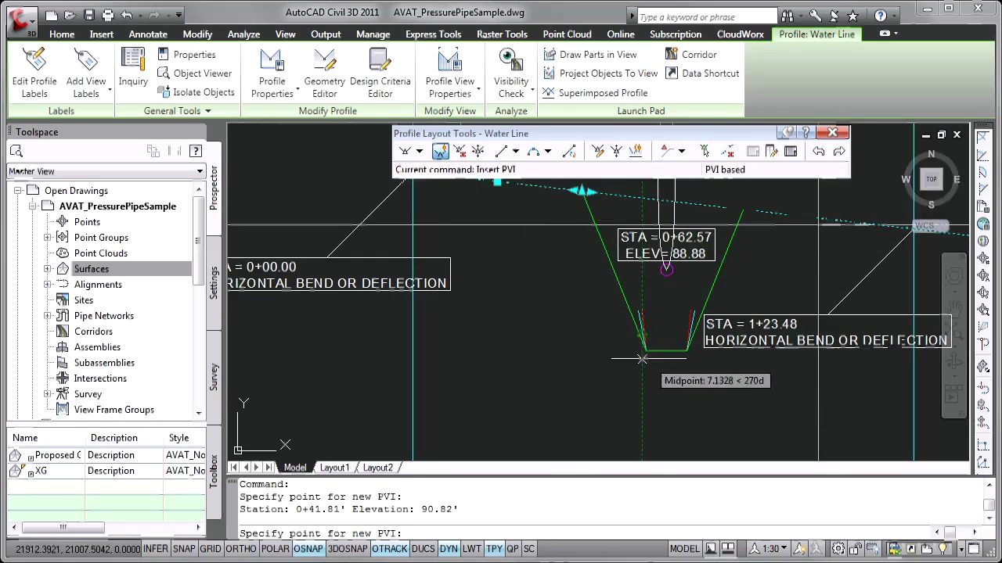
left_click(642, 350)
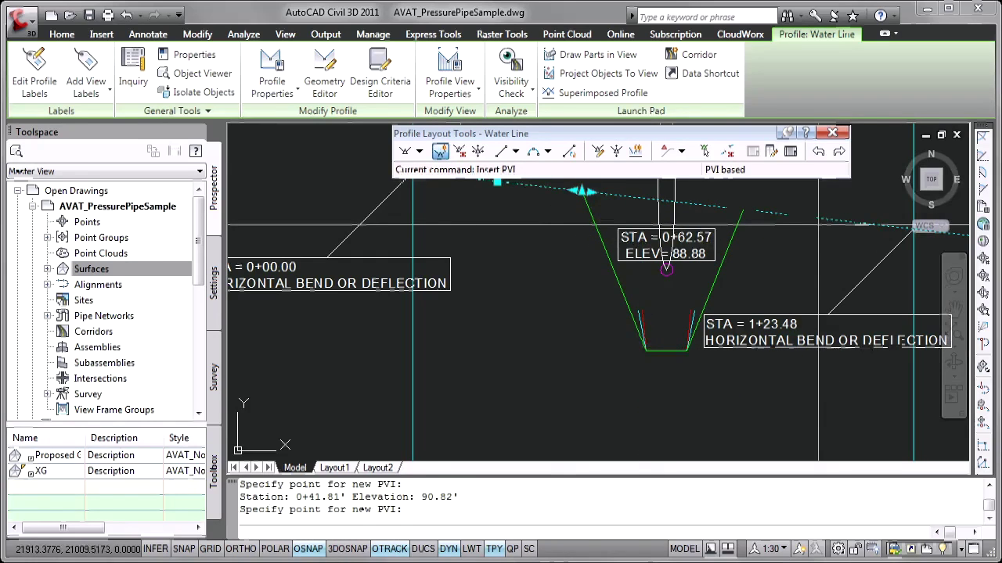
left_click(686, 350)
left_click(740, 208)
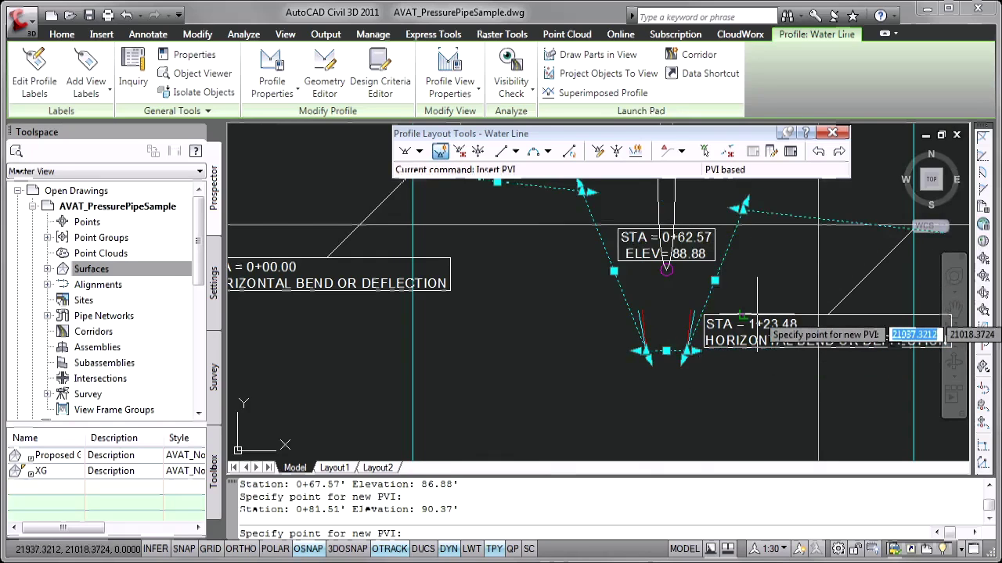
key("Return")
- Select the Water Line profile and grab its left PVI grip to move it
scroll(728, 297, "down", 2)
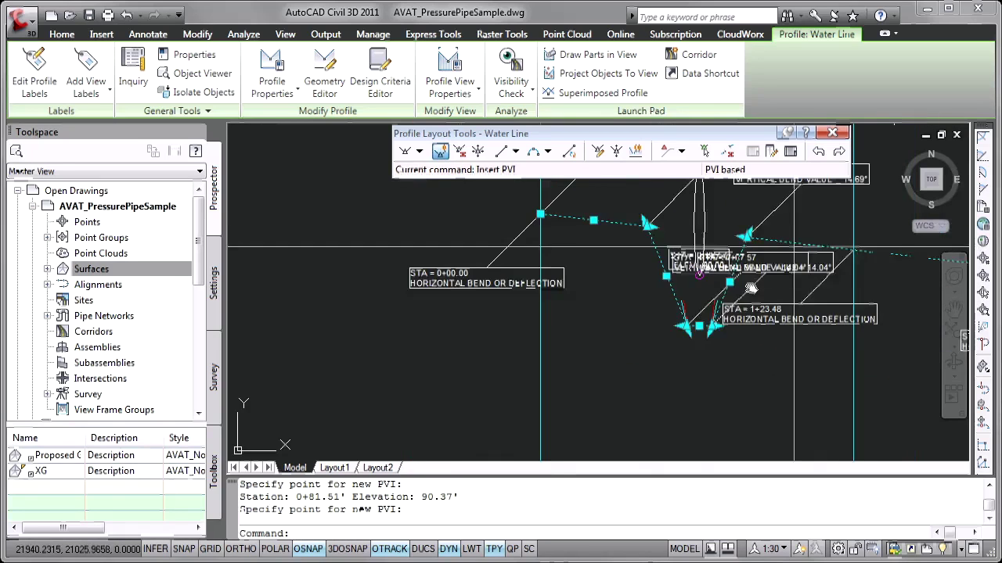
key("Escape")
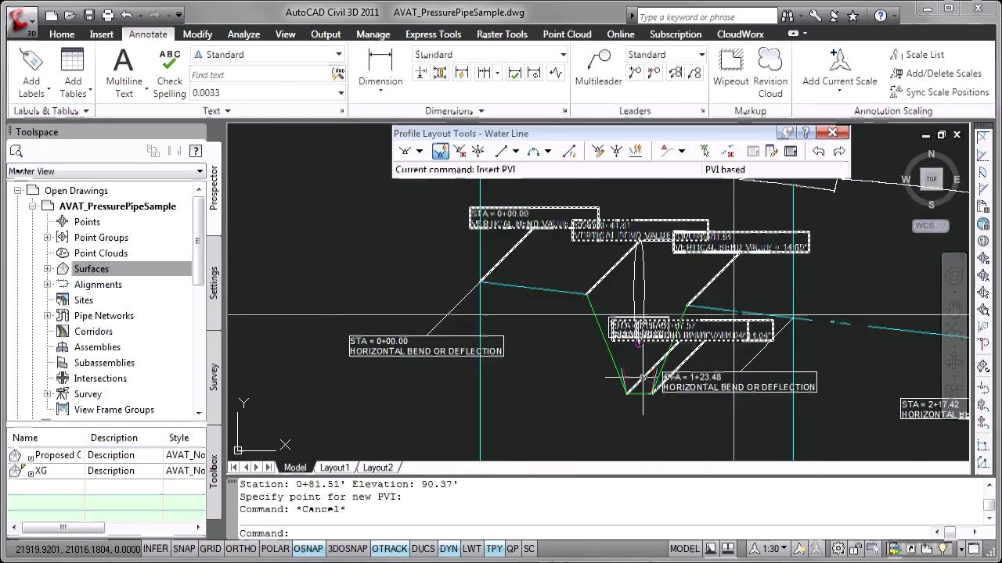
left_click(640, 390)
left_click(626, 393)
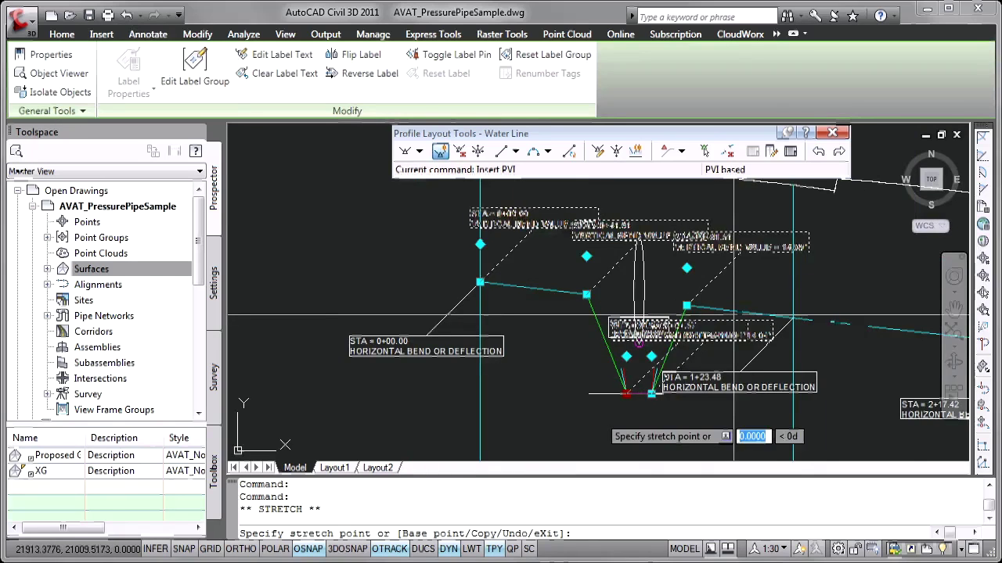
- Cancel the PVI grip stretch, keeping the profile's 14.04° and 14.69° vertical bend labels
key("Escape")
scroll(640, 400, "up", 3)
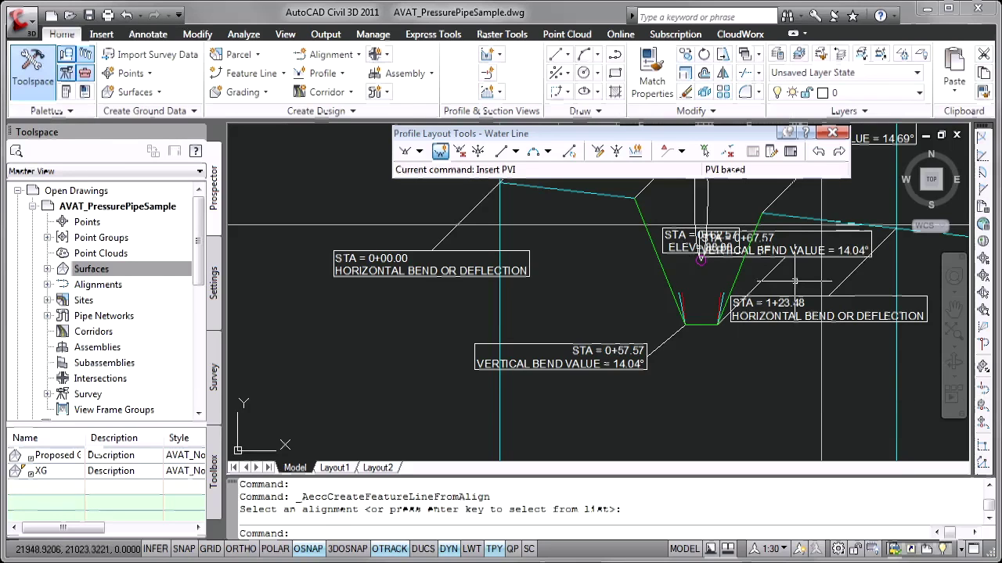
- Create a feature line from the Water Line alignment with Water Line profile elevations, weeding no vertices
key("Escape")
key("Escape")
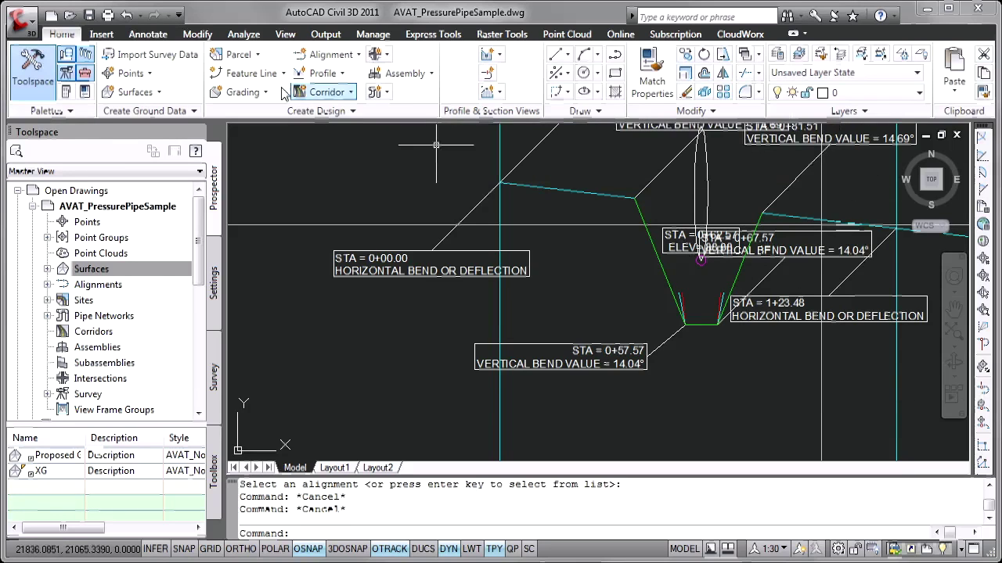
left_click(264, 80)
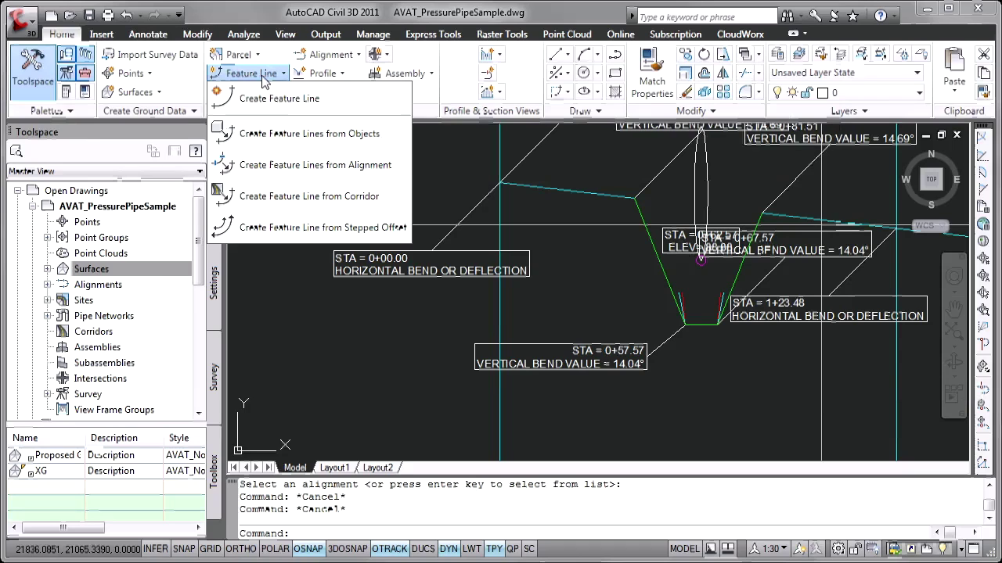
left_click(313, 163)
key("Return")
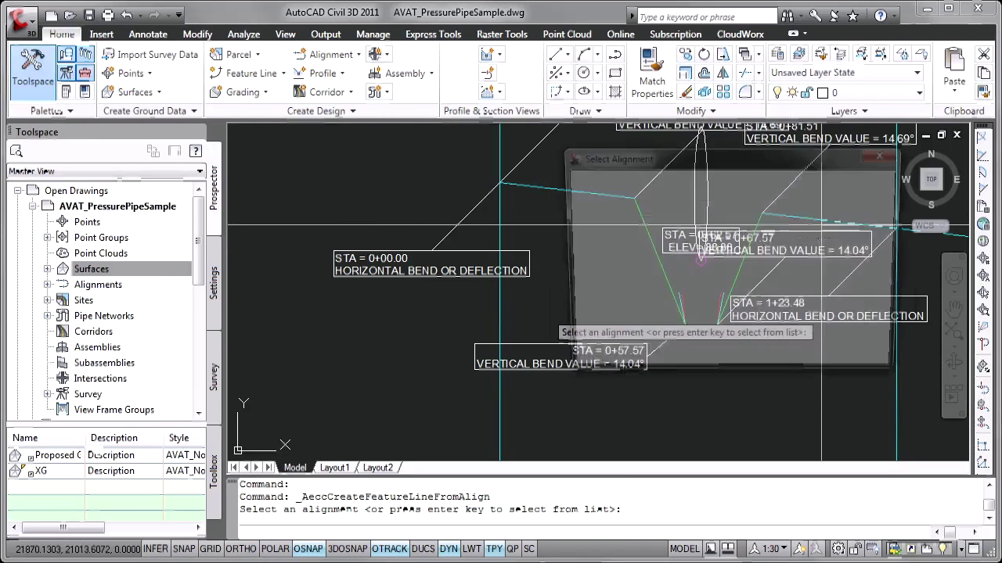
left_click(610, 234)
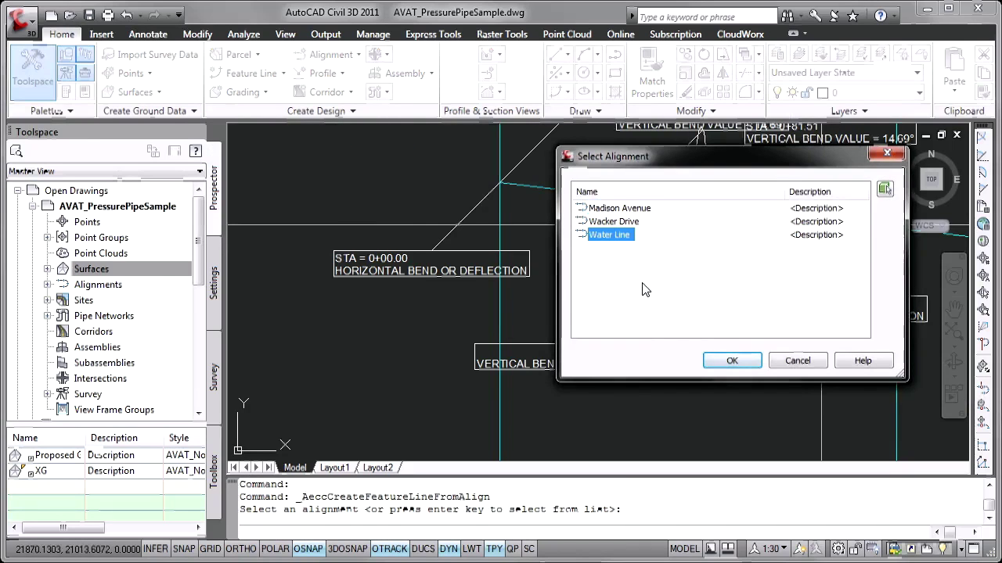
left_click(720, 361)
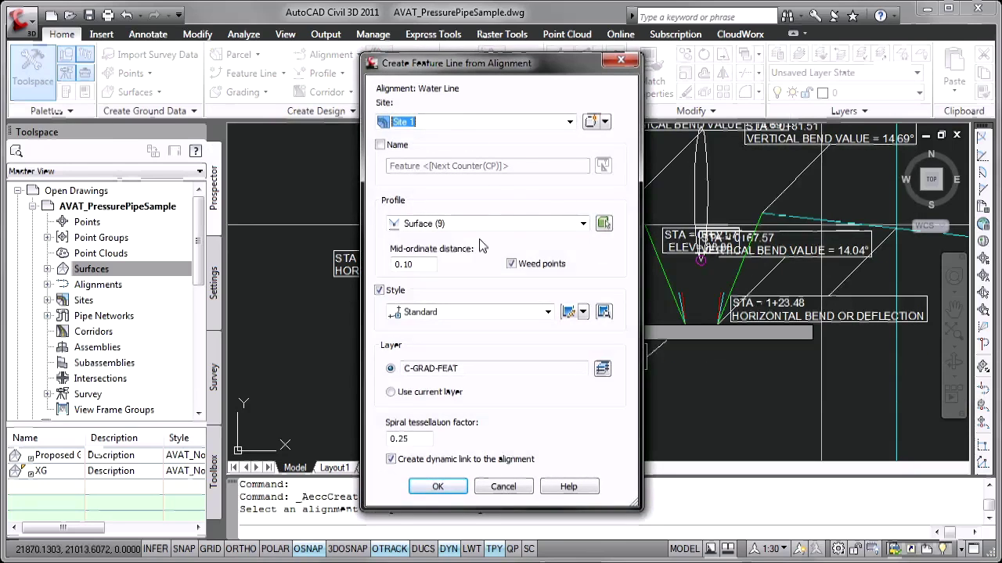
left_click(508, 225)
left_click(429, 254)
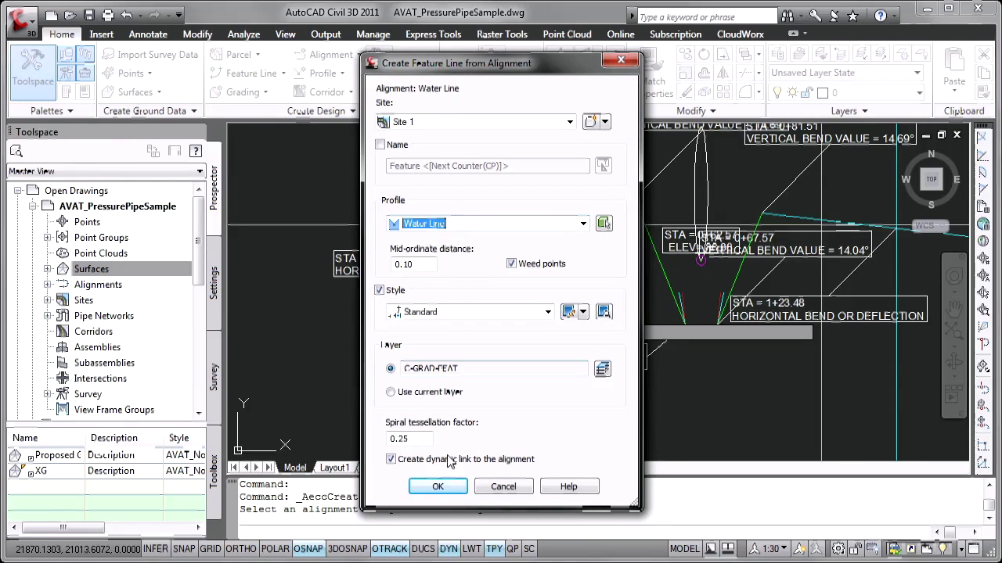
left_click(438, 489)
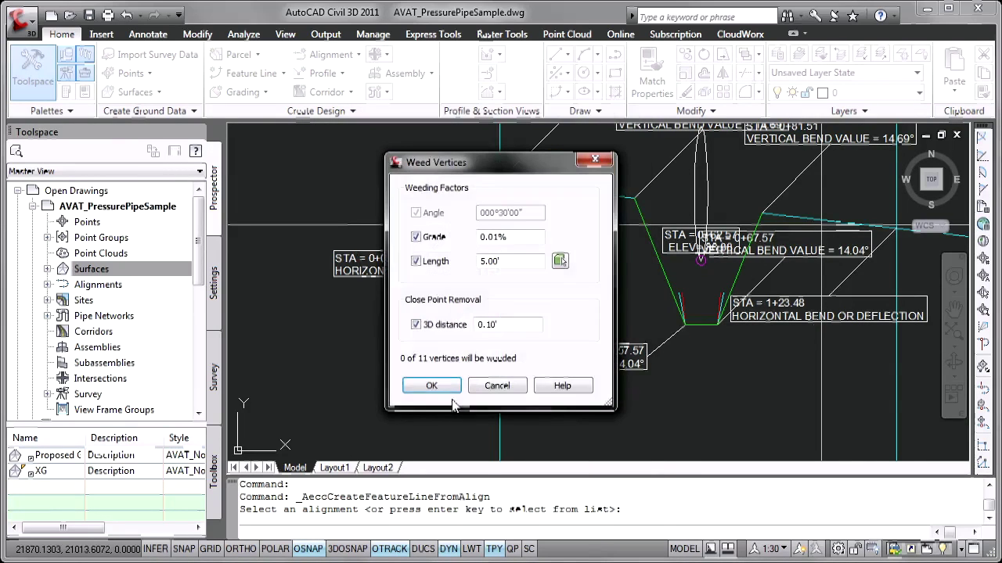
left_click(433, 387)
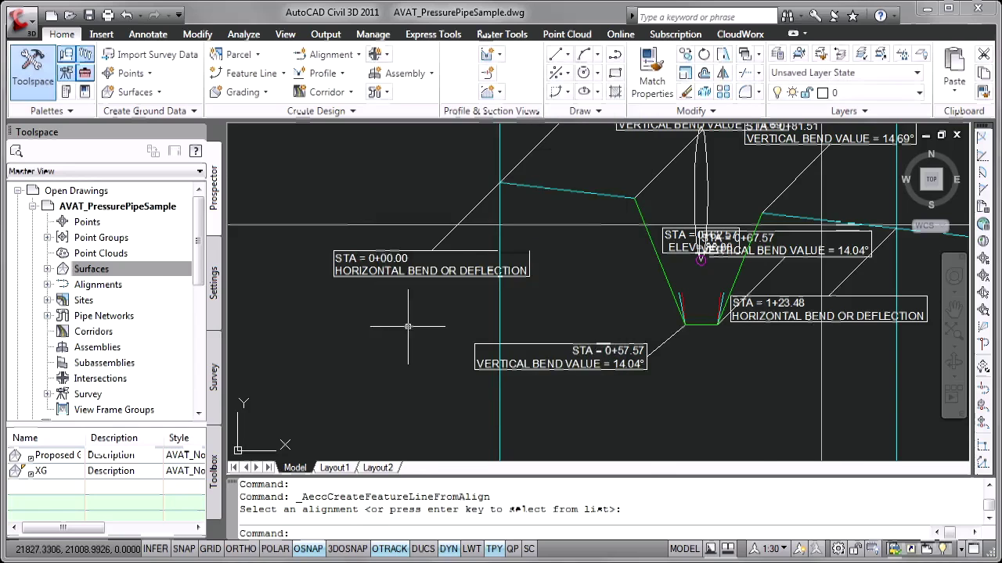
- Zoom in on the road and pick the white water line to convert into a pipe network
scroll(610, 310, "up", 2)
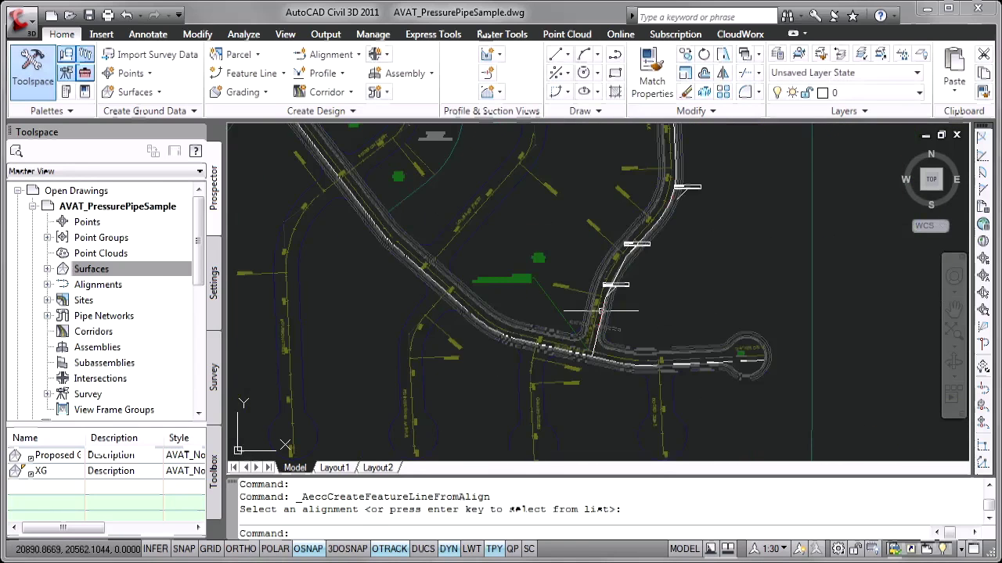
scroll(598, 310, "up", 4)
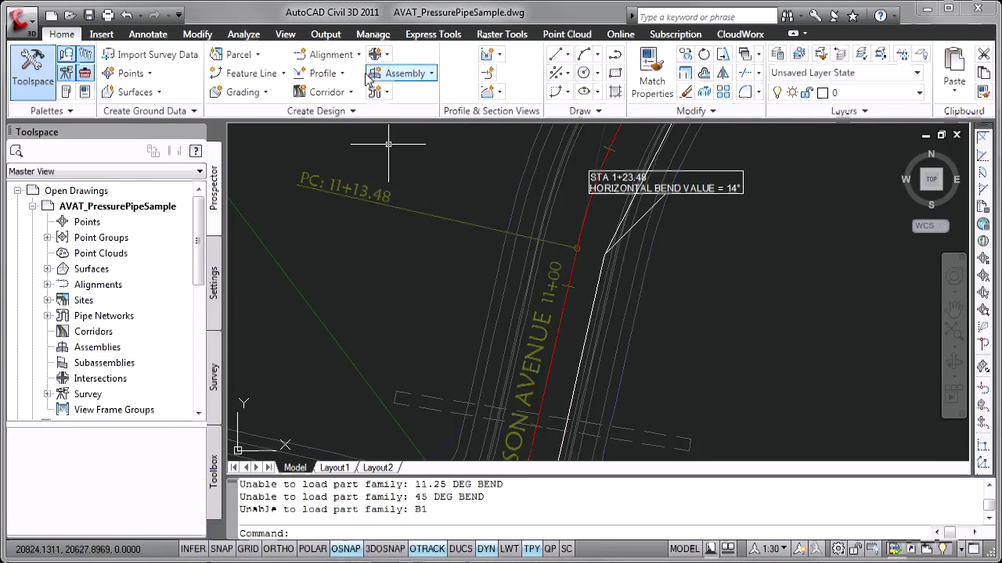
left_click(388, 94)
left_click(439, 150)
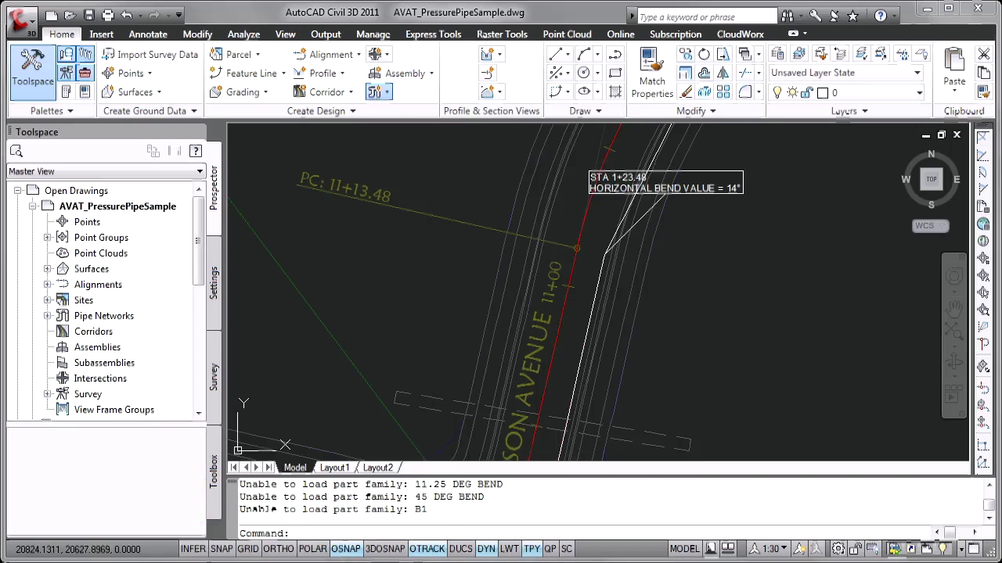
left_click(589, 325)
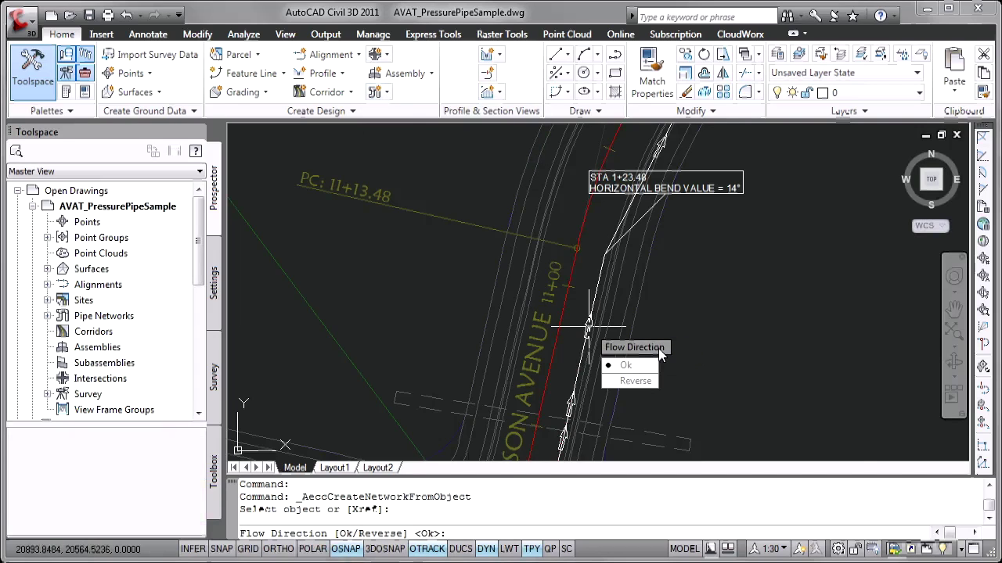
- Accept the flow direction and name the network Water Line with the AVAT_PVC Pressure Pipe parts list
key("Return")
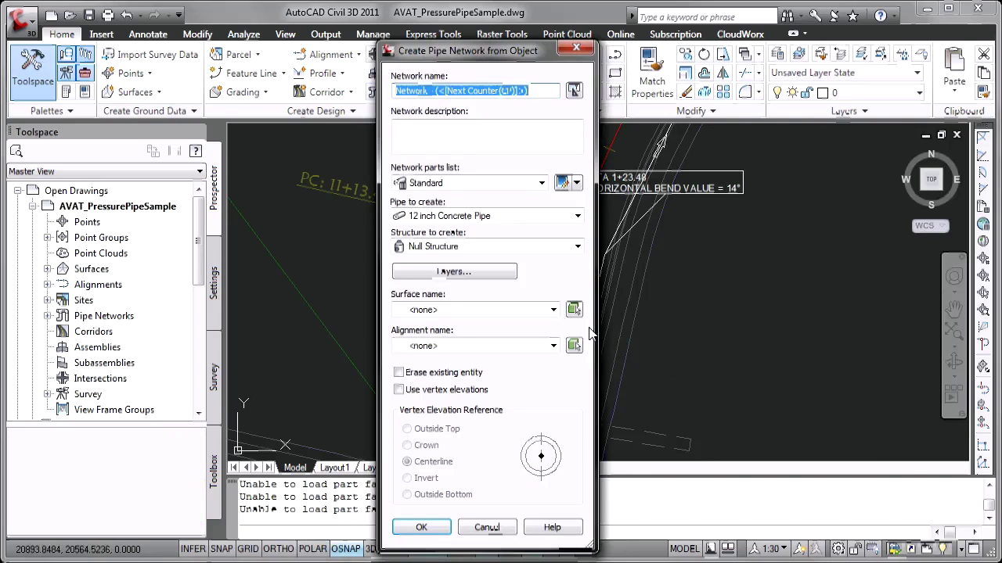
type("Water")
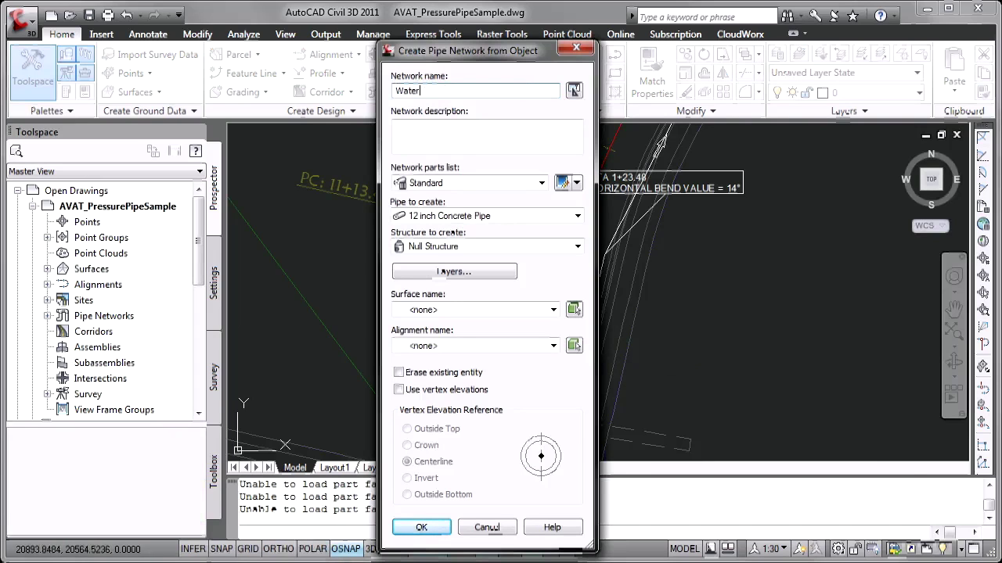
type(" Line")
left_click(483, 184)
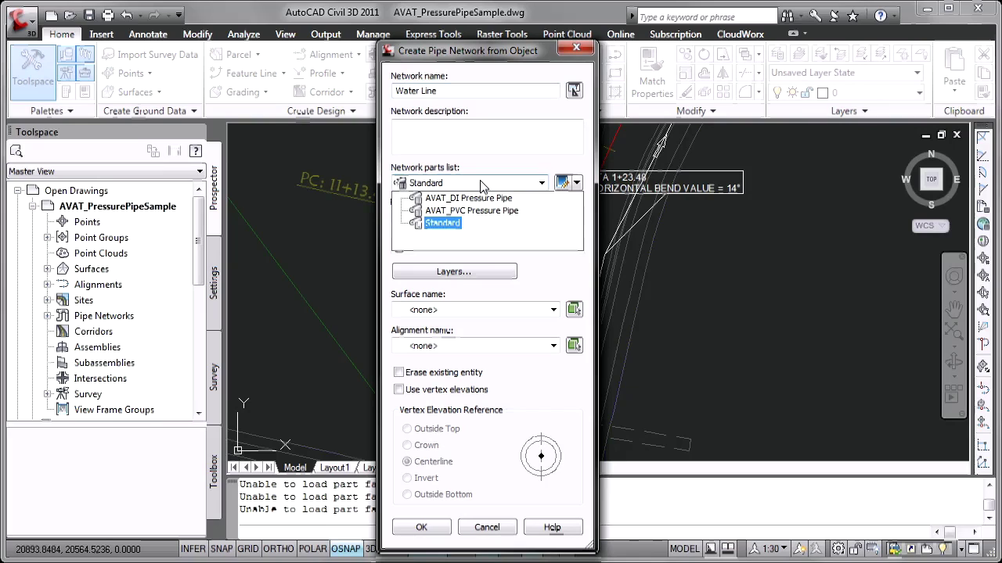
left_click(481, 210)
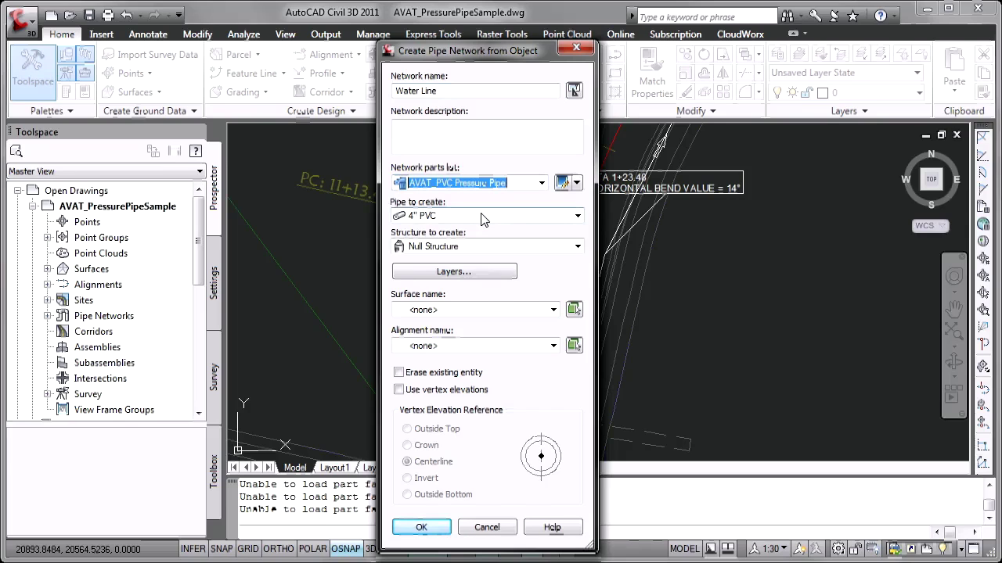
- Choose the 4" PVC Tee as the structure and Proposed Grading as the surface
left_click(478, 247)
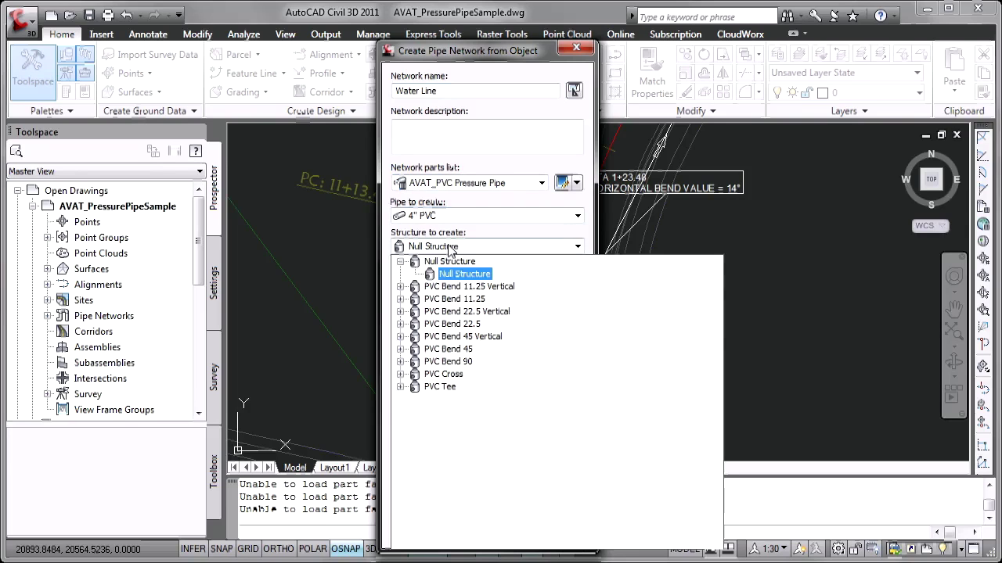
left_click(400, 387)
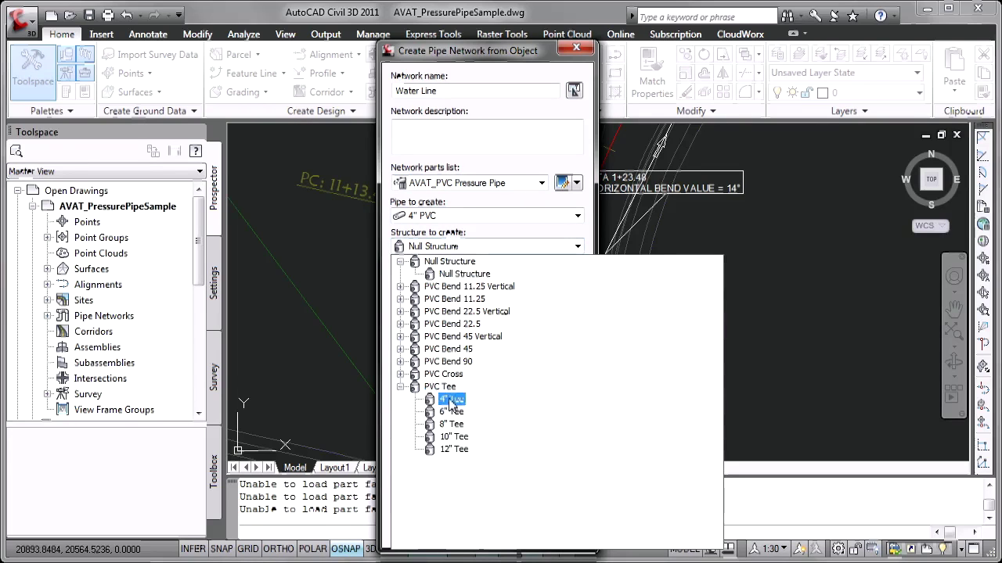
left_click(433, 399)
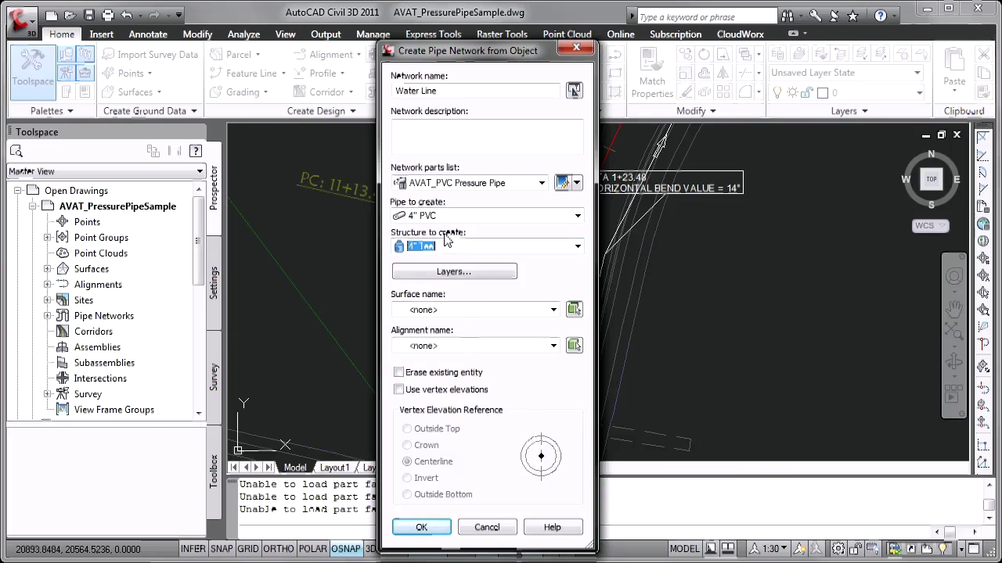
left_click(444, 311)
left_click(442, 335)
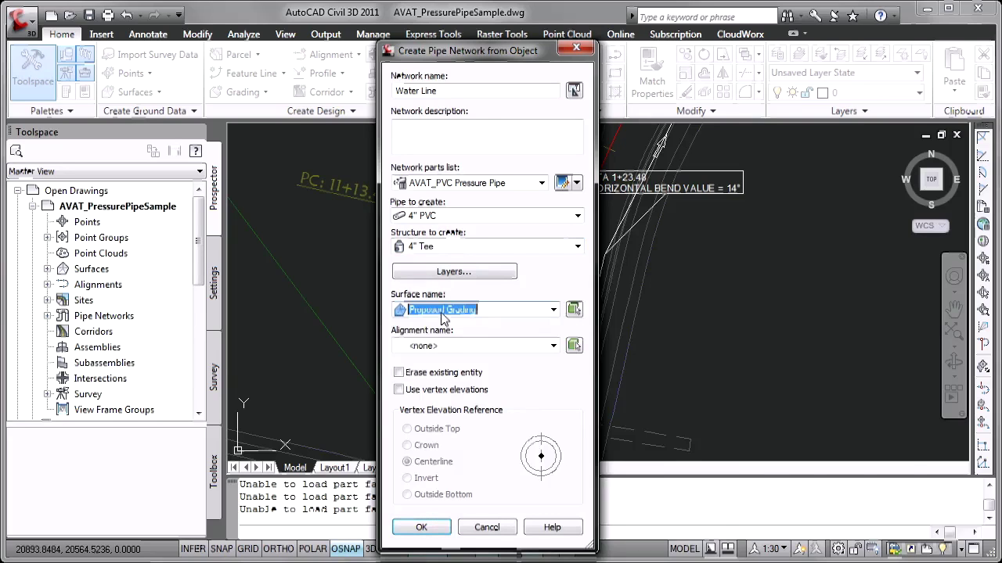
- Reference the Madison Avenue alignment, use vertex elevations, and create the Water Line pipe network
left_click(453, 345)
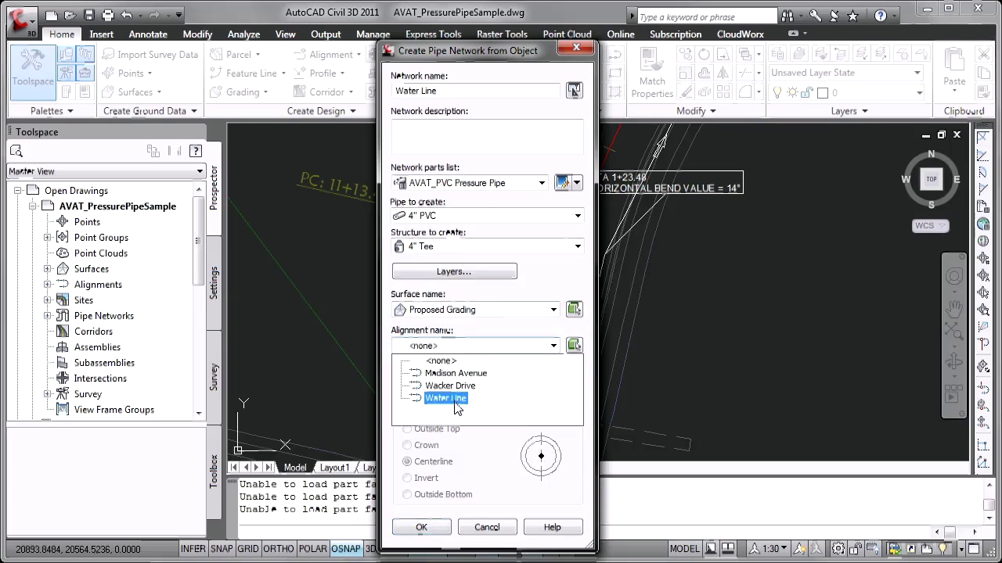
left_click(454, 374)
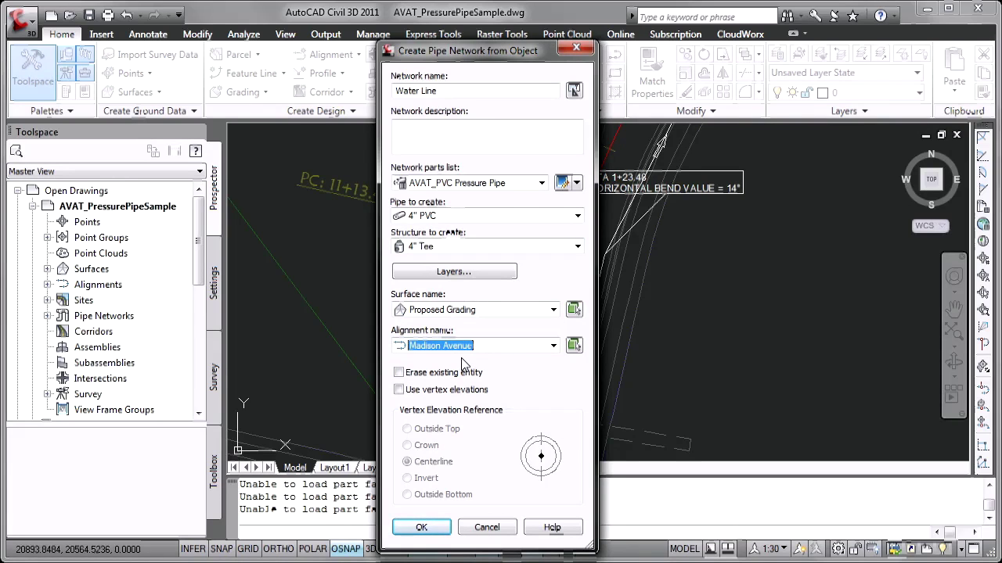
left_click(399, 391)
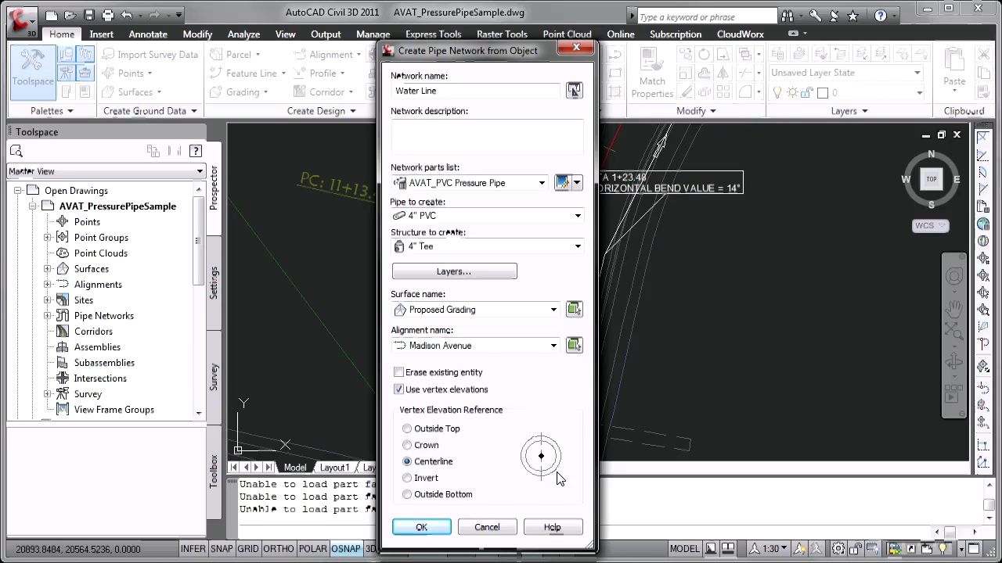
left_click(423, 528)
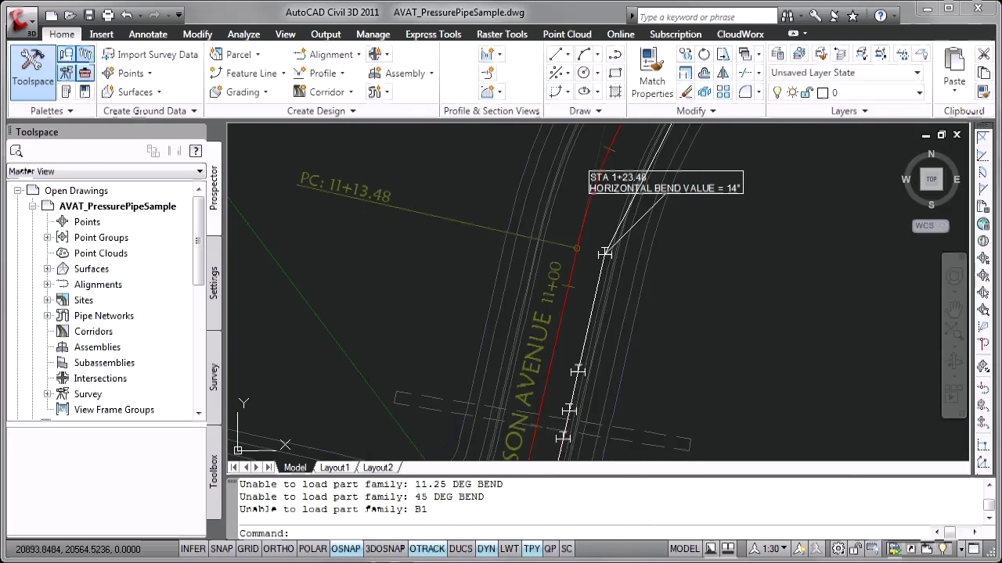
mouse_move(713, 372)
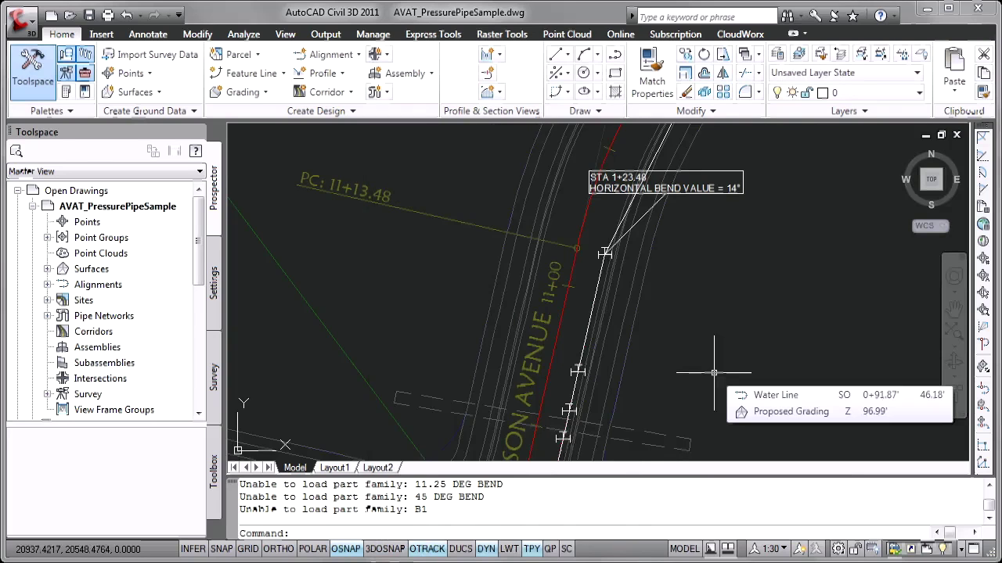